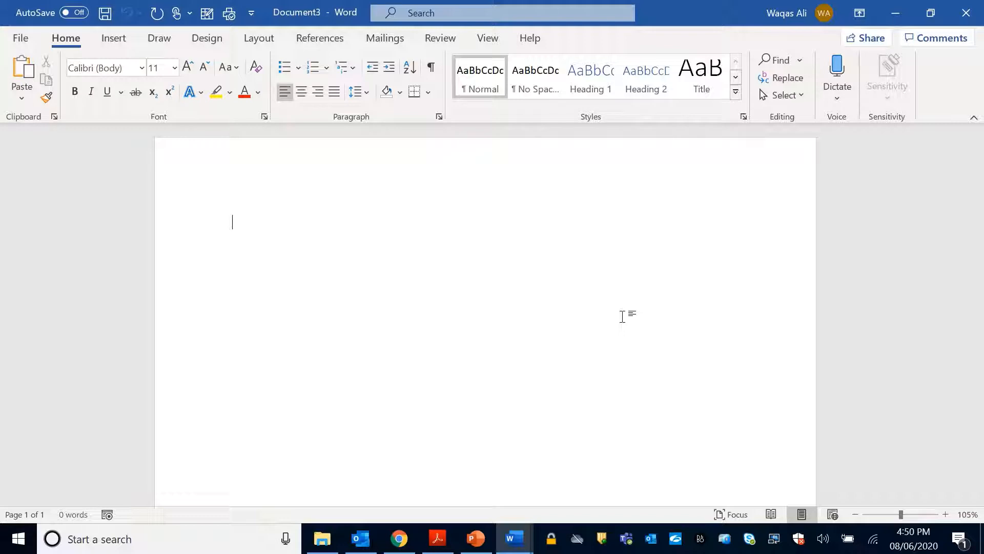
{"action": "type", "text": "Job "}
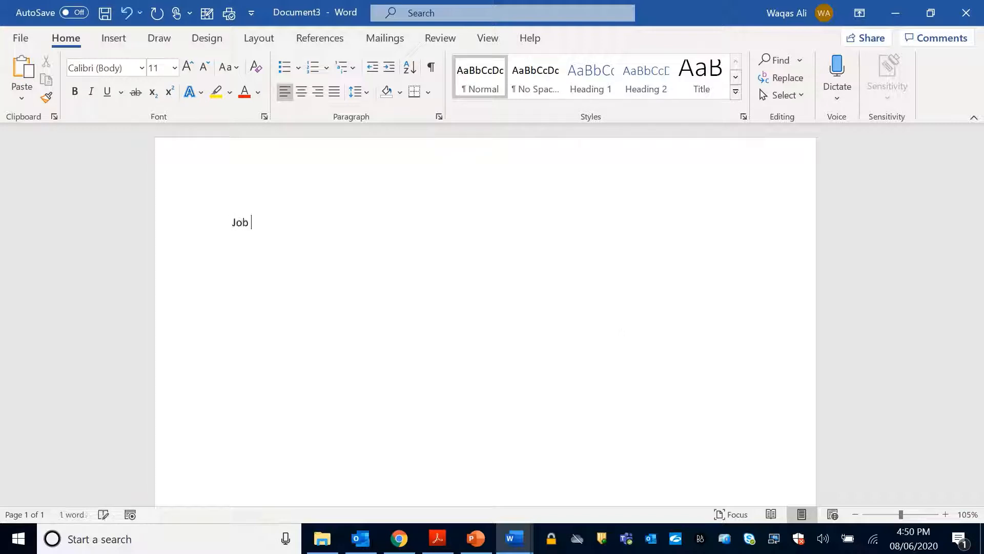
{"action": "type", "text": "Application"}
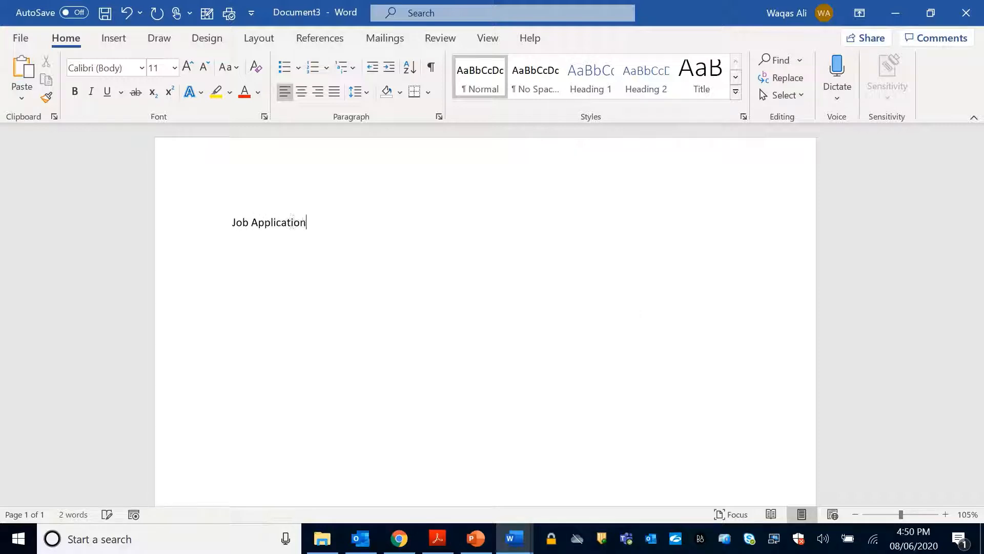
{"action": "key", "text": "BackSpace"}
{"action": "key", "text": "BackSpace"}
{"action": "key", "text": "BackSpace"}
{"action": "key", "text": "BackSpace"}
{"action": "key", "text": "BackSpace"}
{"action": "key", "text": "BackSpace"}
{"action": "key", "text": "BackSpace"}
{"action": "key", "text": "BackSpace"}
{"action": "key", "text": "BackSpace"}
{"action": "key", "text": "BackSpace"}
{"action": "key", "text": "BackSpace"}
{"action": "key", "text": "BackSpace"}
{"action": "key", "text": "BackSpace"}
{"action": "key", "text": "BackSpace"}
{"action": "key", "text": "BackSpace"}
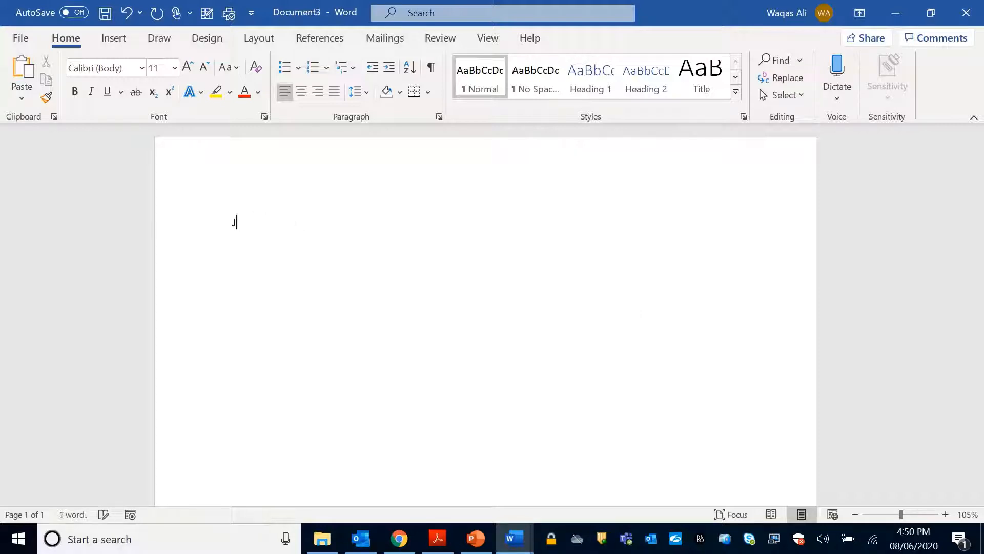
{"action": "type", "text": "Cover Letter"}
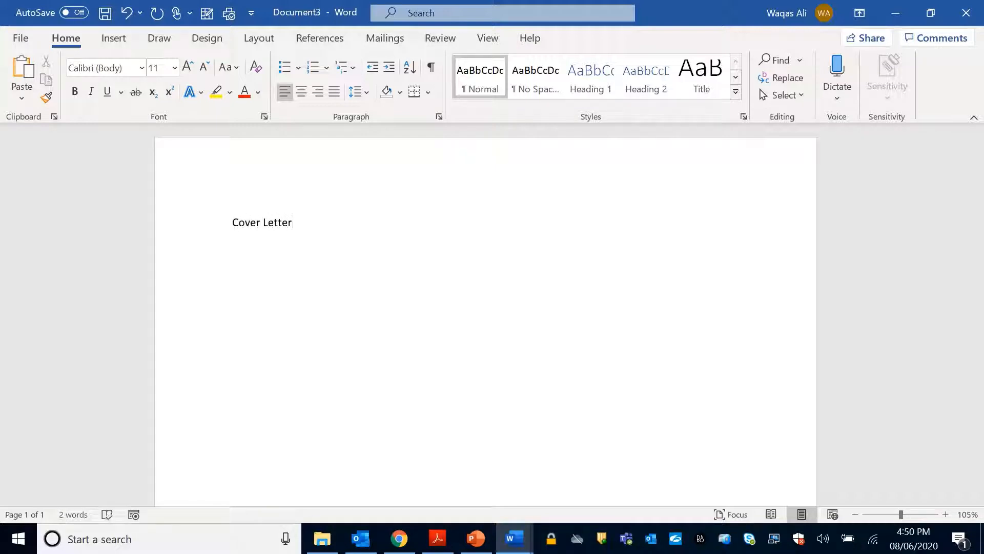
{"action": "key", "text": "BackSpace"}
{"action": "key", "text": "BackSpace"}
{"action": "key", "text": "BackSpace"}
{"action": "key", "text": "BackSpace"}
{"action": "key", "text": "BackSpace"}
{"action": "key", "text": "BackSpace"}
{"action": "key", "text": "BackSpace"}
{"action": "key", "text": "BackSpace"}
{"action": "key", "text": "BackSpace"}
{"action": "key", "text": "BackSpace"}
{"action": "key", "text": "BackSpace"}
{"action": "key", "text": "BackSpace"}
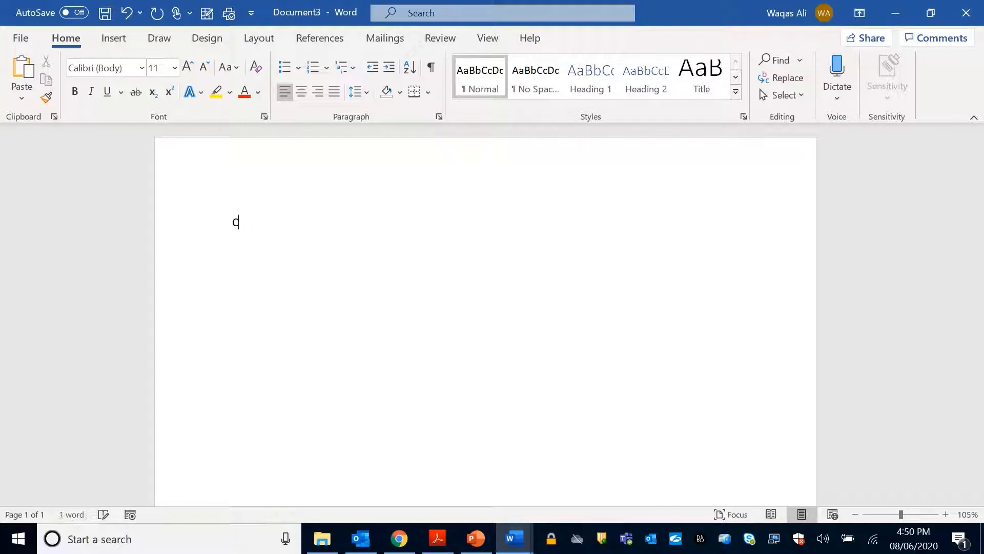
Enter the heading "Job Application" on the first line of the blank document
{"action": "type", "text": "Job Application"}
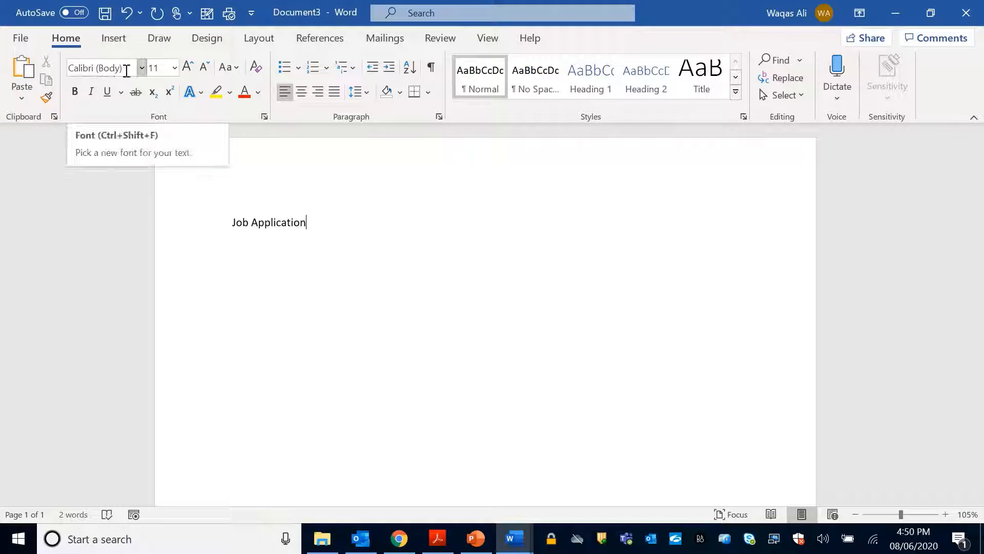
Look through the available font sizes and the list of fonts for the heading text
{"action": "left_click", "coordinate": [175, 69]}
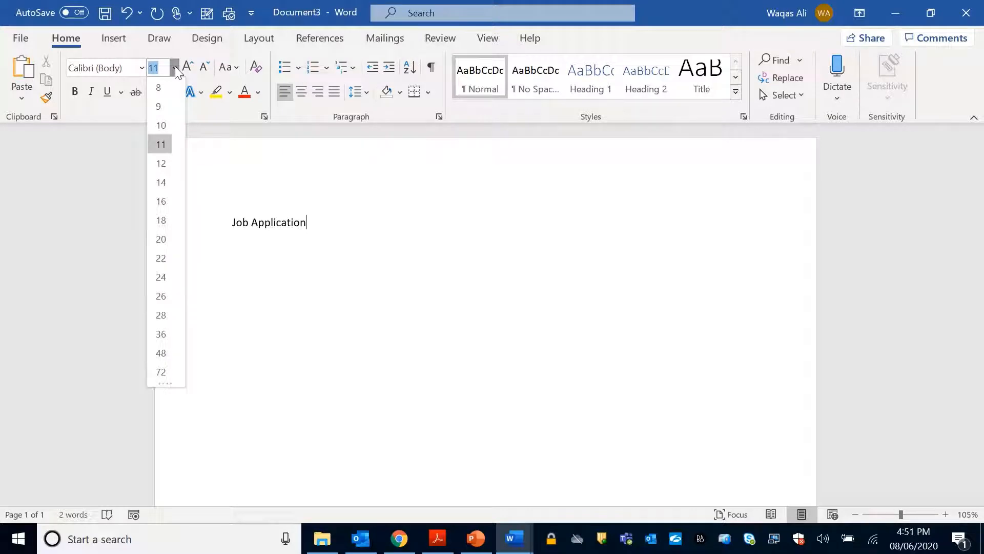
{"action": "left_click", "coordinate": [174, 67]}
{"action": "left_click", "coordinate": [142, 69]}
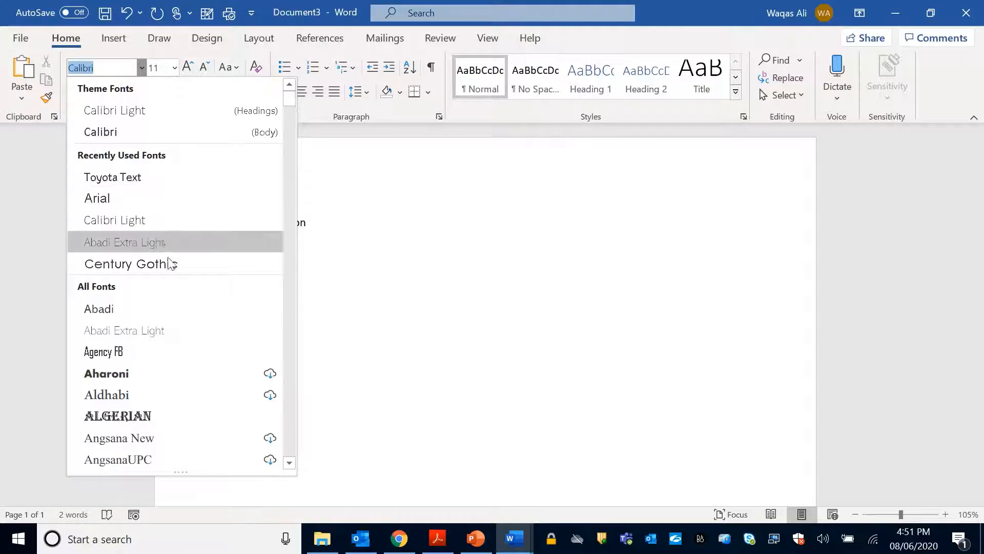
{"action": "scroll", "coordinate": [177, 301], "scroll_direction": "down", "scroll_amount": 5}
{"action": "scroll", "coordinate": [177, 301], "scroll_direction": "down", "scroll_amount": 5}
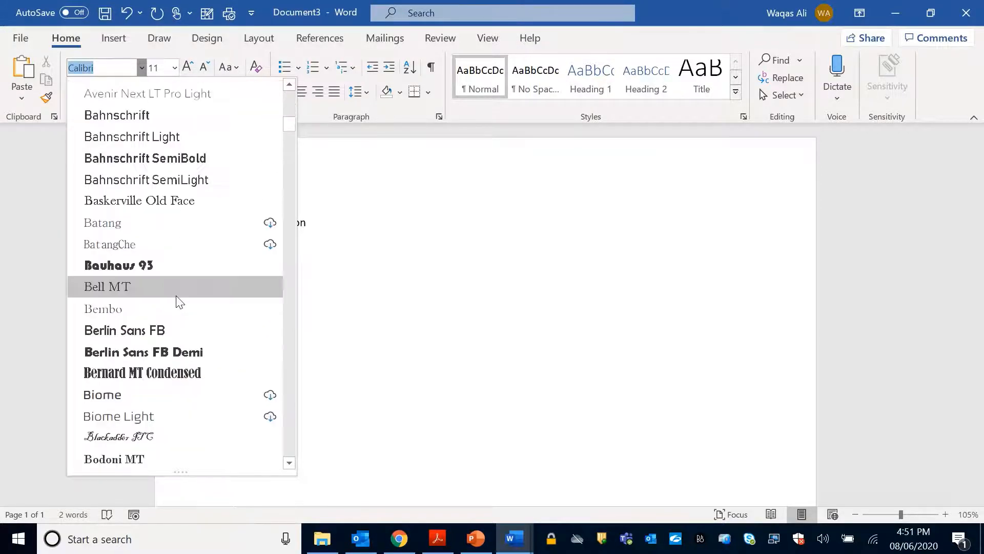
{"action": "scroll", "coordinate": [178, 301], "scroll_direction": "down", "scroll_amount": 10}
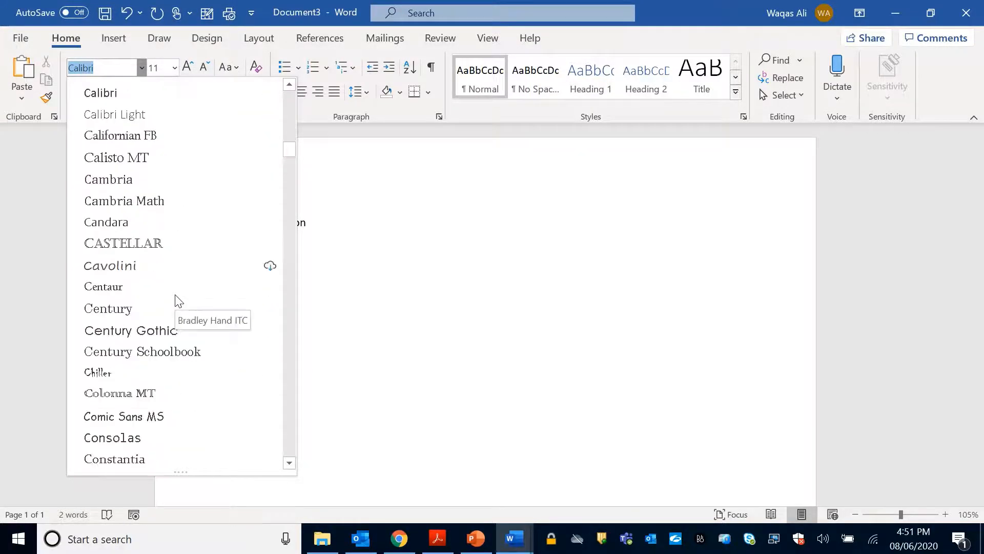
{"action": "scroll", "coordinate": [178, 301], "scroll_direction": "down", "scroll_amount": 13}
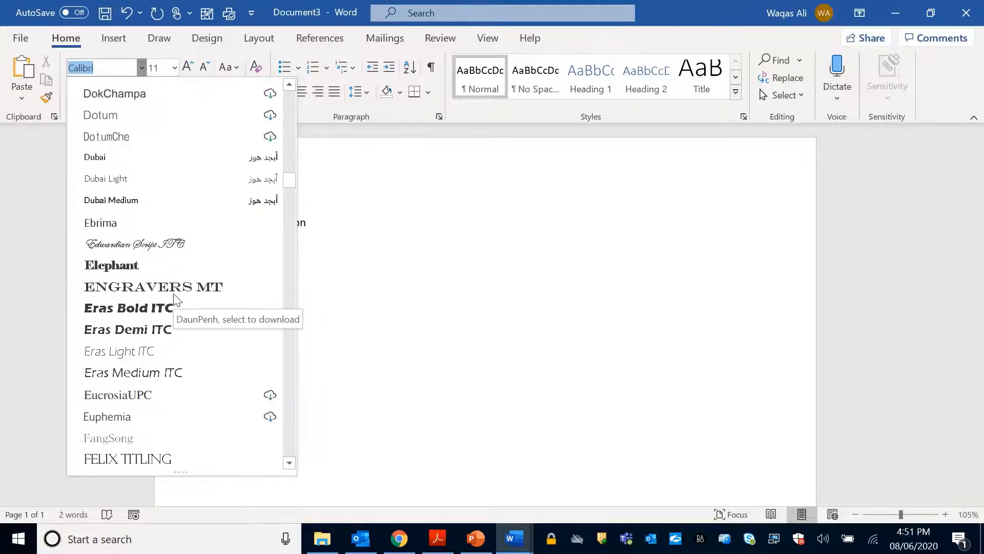
{"action": "scroll", "coordinate": [174, 300], "scroll_direction": "down", "scroll_amount": 8}
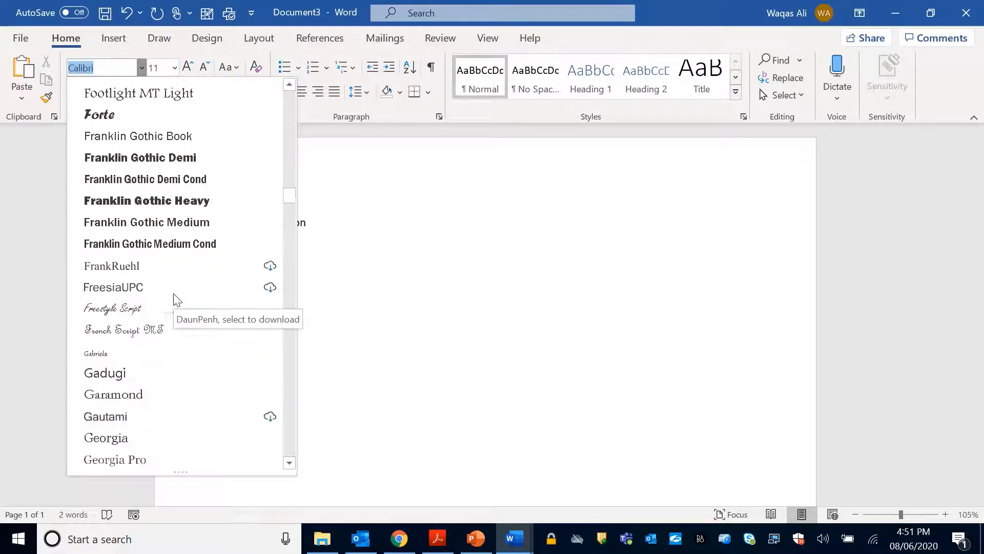
{"action": "left_click", "coordinate": [370, 215]}
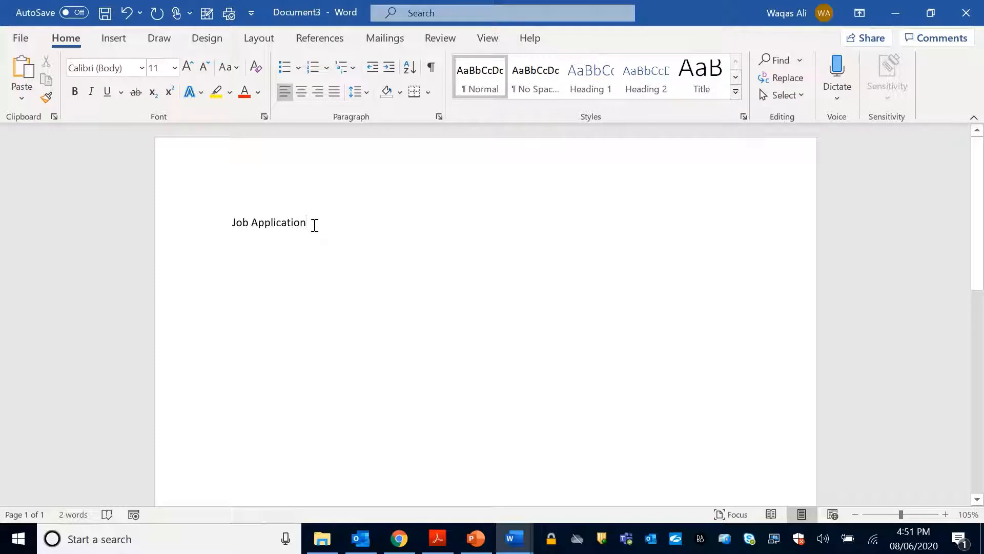
{"action": "left_click", "coordinate": [175, 67]}
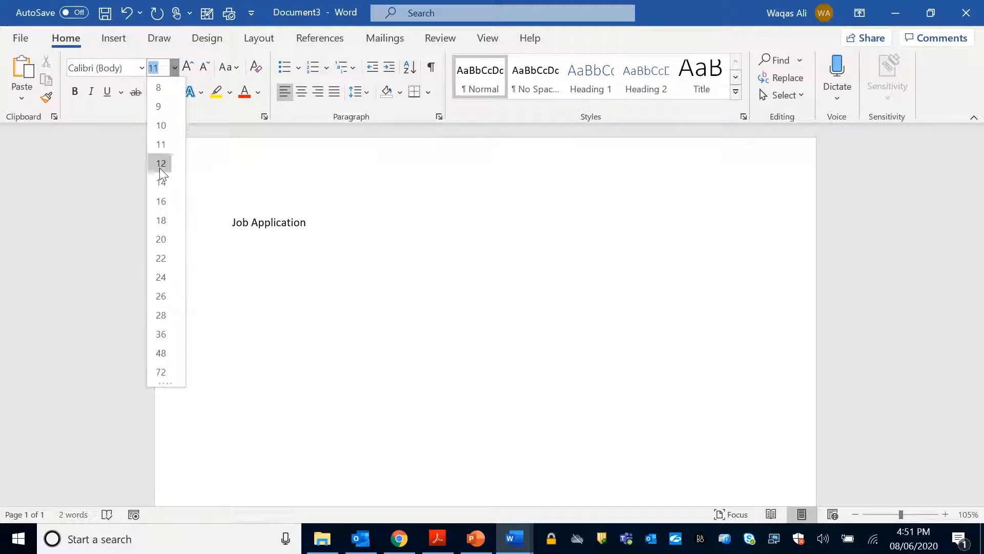
{"action": "left_click", "coordinate": [242, 135]}
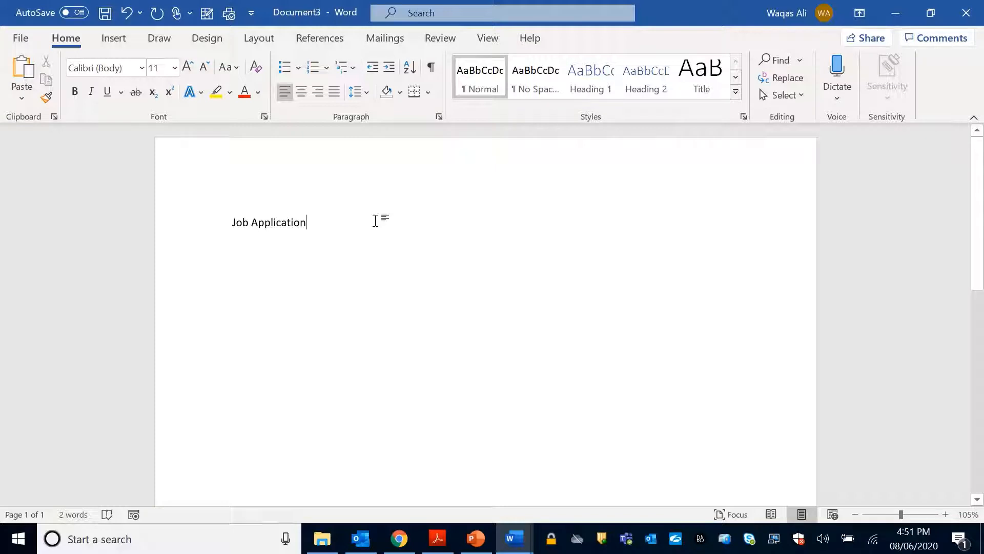
Set the "Job Application" heading to font size 16 and centre it on the page
{"action": "left_click_drag", "start_coordinate": [378, 220], "coordinate": [210, 221]}
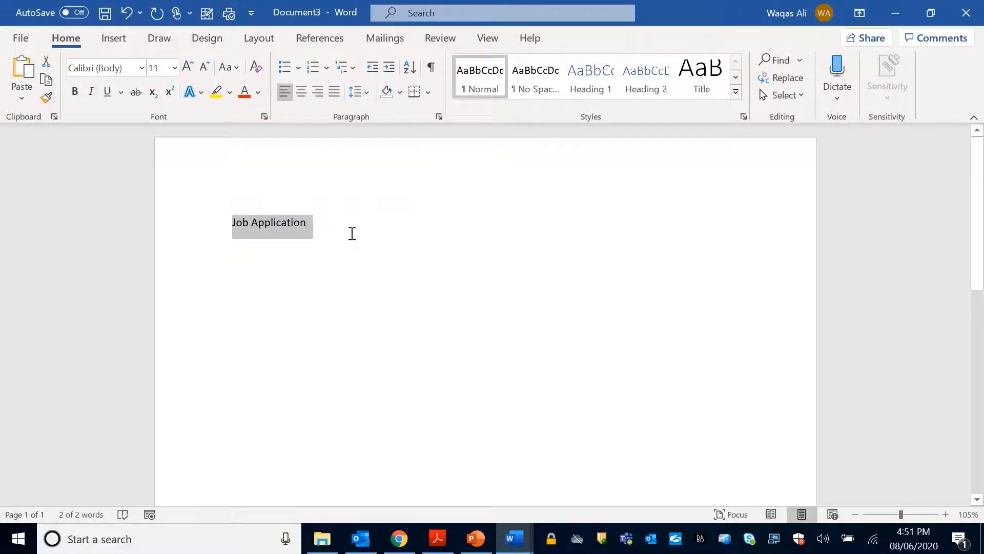
{"action": "left_click", "coordinate": [369, 220]}
{"action": "left_click", "coordinate": [170, 209]}
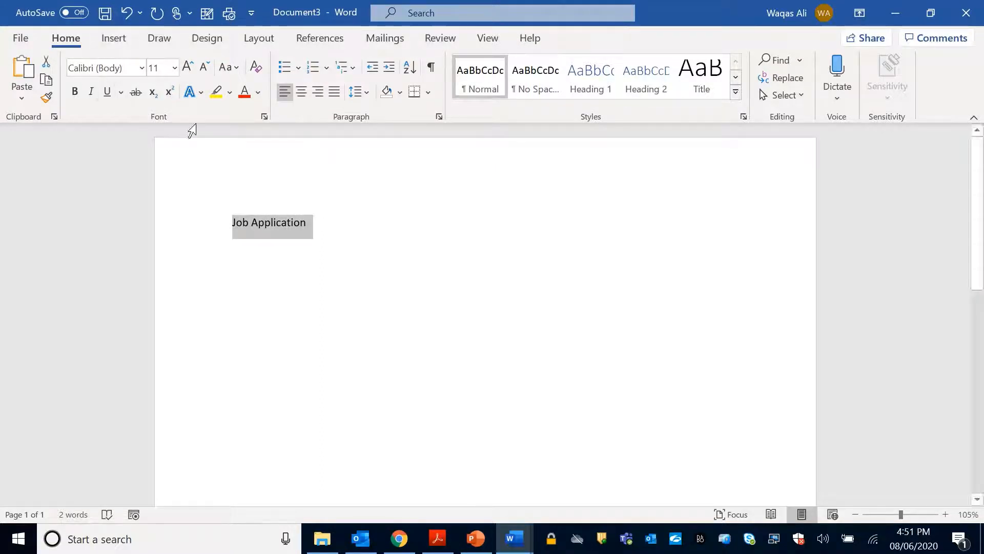
{"action": "left_click", "coordinate": [348, 225]}
{"action": "left_click", "coordinate": [149, 221]}
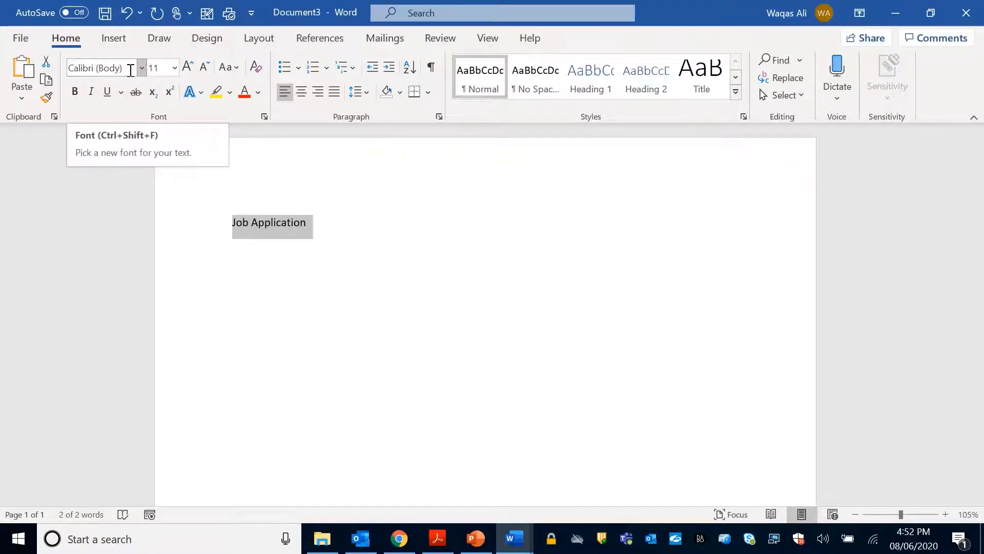
{"action": "left_click", "coordinate": [174, 67]}
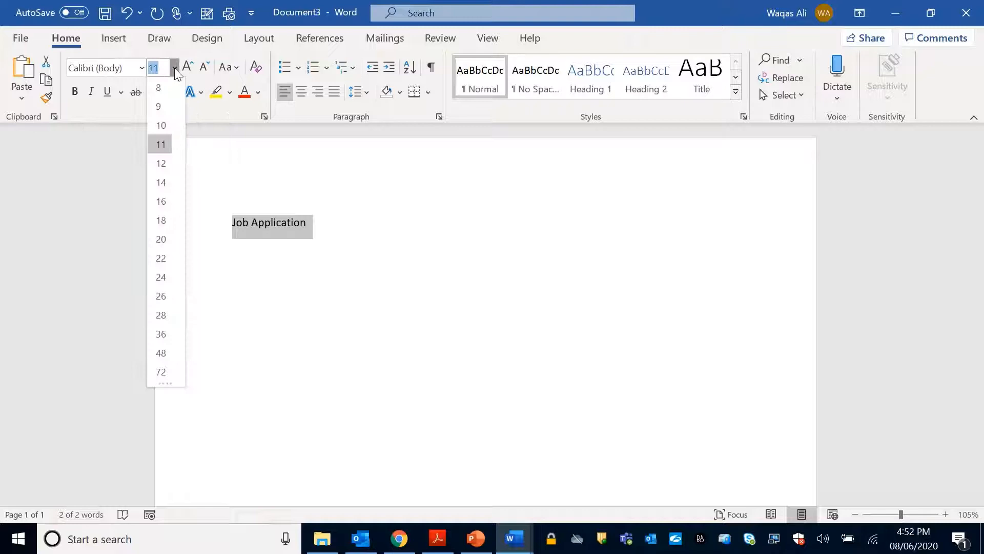
{"action": "left_click", "coordinate": [163, 201]}
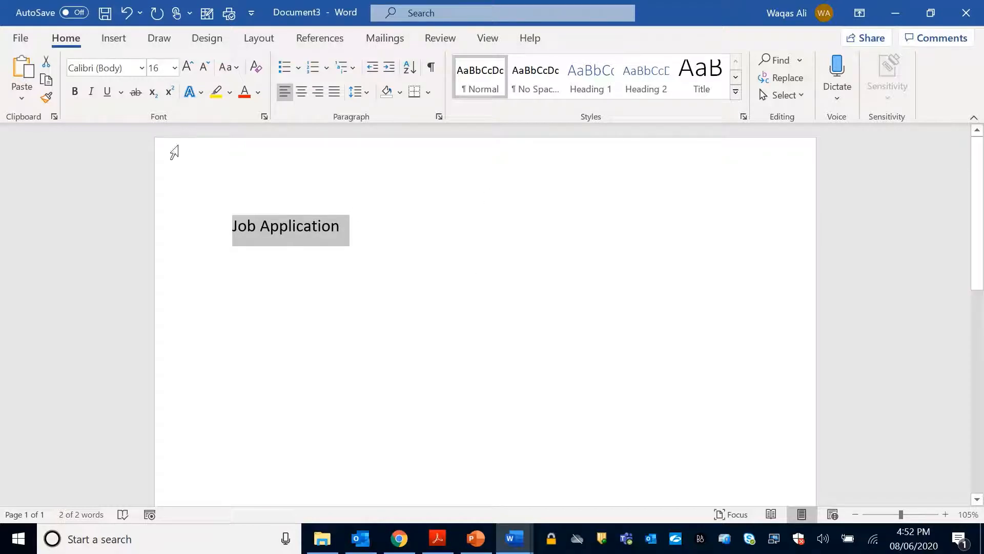
{"action": "left_click", "coordinate": [302, 91]}
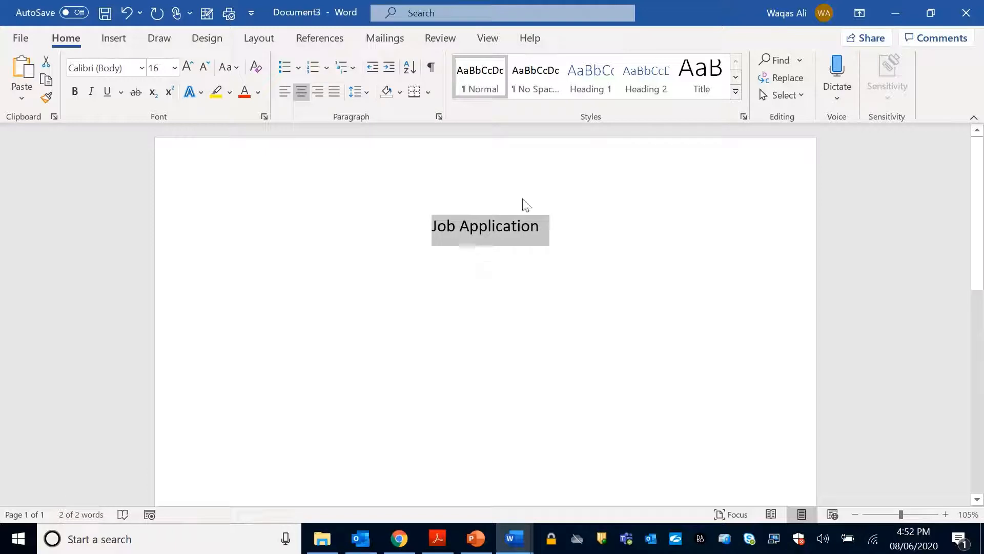
{"action": "left_click", "coordinate": [567, 242]}
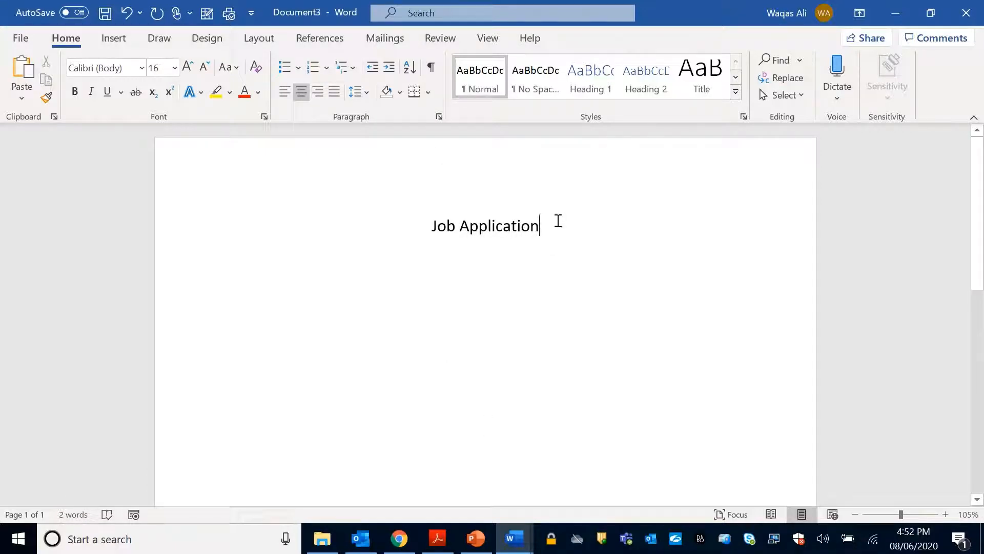
Make the centred "Job Application" heading bold
{"action": "left_click_drag", "start_coordinate": [549, 231], "coordinate": [423, 232]}
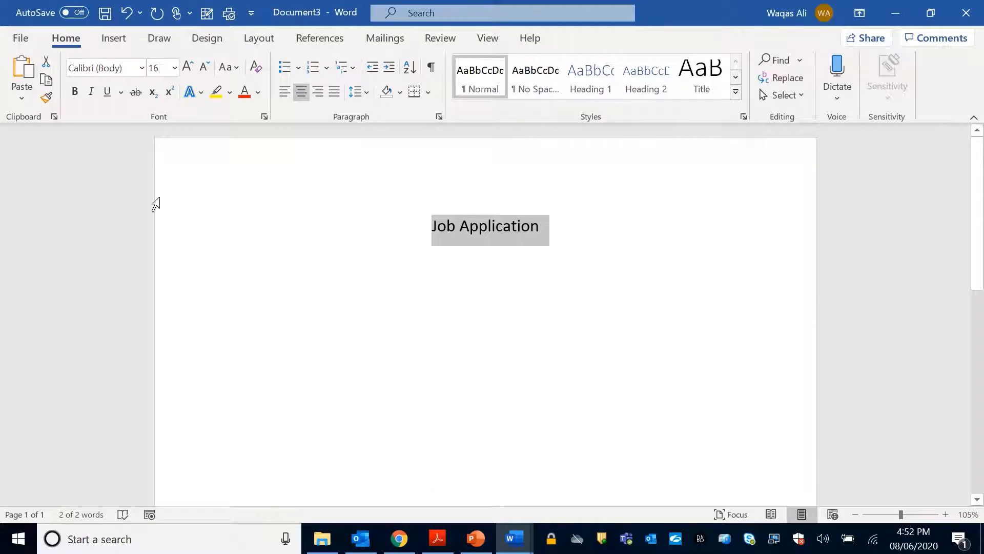
{"action": "left_click", "coordinate": [591, 224]}
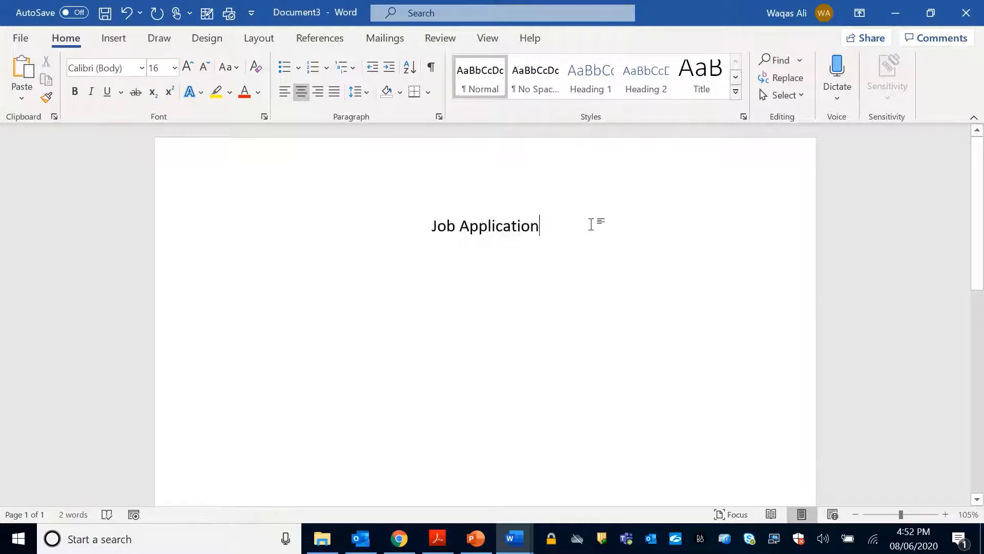
{"action": "left_click_drag", "start_coordinate": [591, 224], "coordinate": [415, 226]}
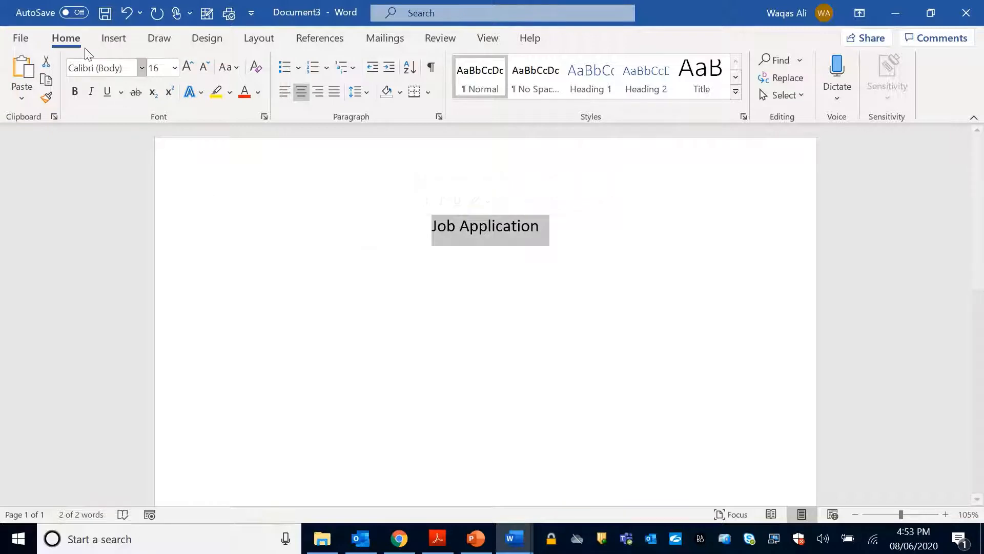
{"action": "left_click", "coordinate": [76, 97]}
{"action": "left_click", "coordinate": [542, 233]}
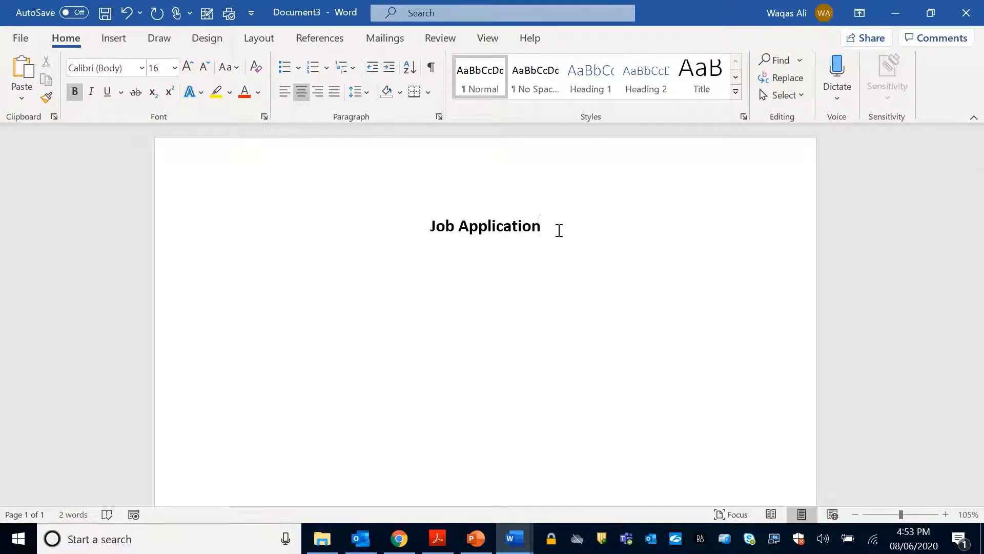
{"action": "left_click_drag", "start_coordinate": [555, 230], "coordinate": [364, 230]}
Add a left-aligned line reading "To HR Department" below the "Job Application" heading
{"action": "left_click", "coordinate": [560, 230]}
{"action": "key", "text": "Return"}
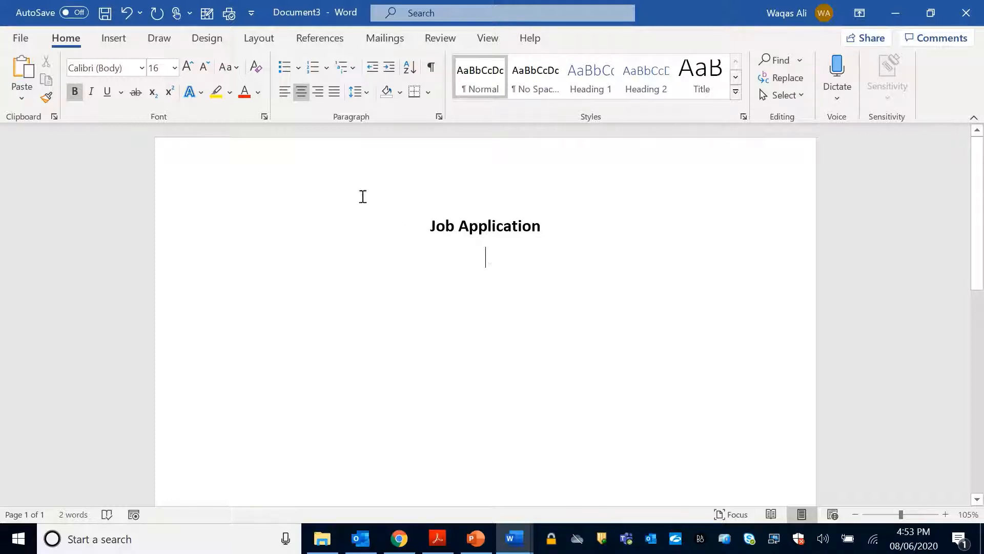
{"action": "left_click", "coordinate": [286, 93]}
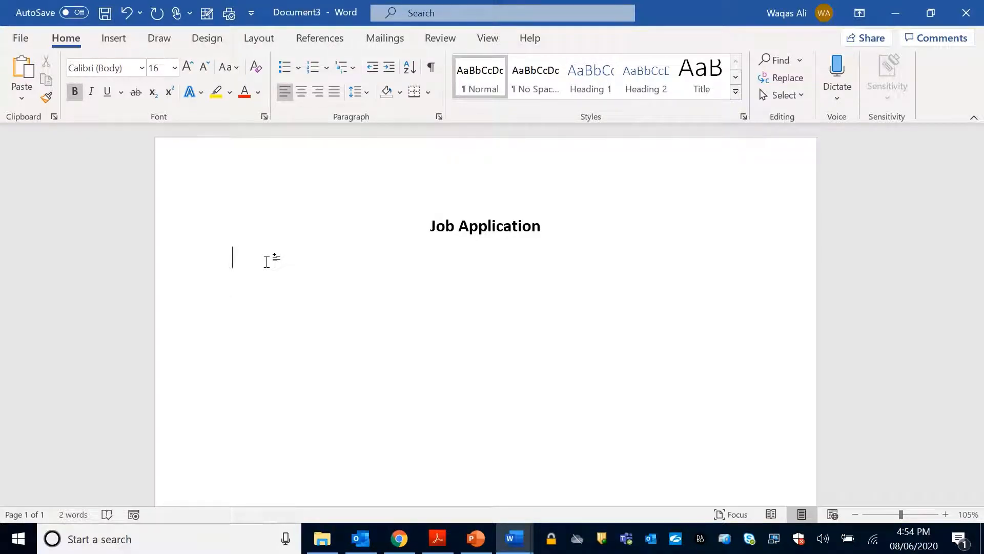
{"action": "type", "text": "To HR Dep"}
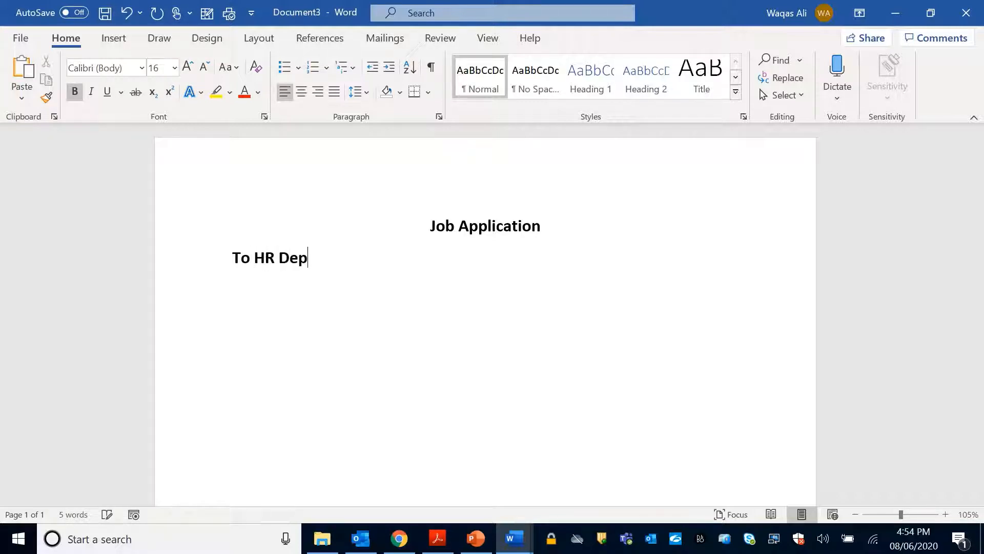
{"action": "type", "text": "artment"}
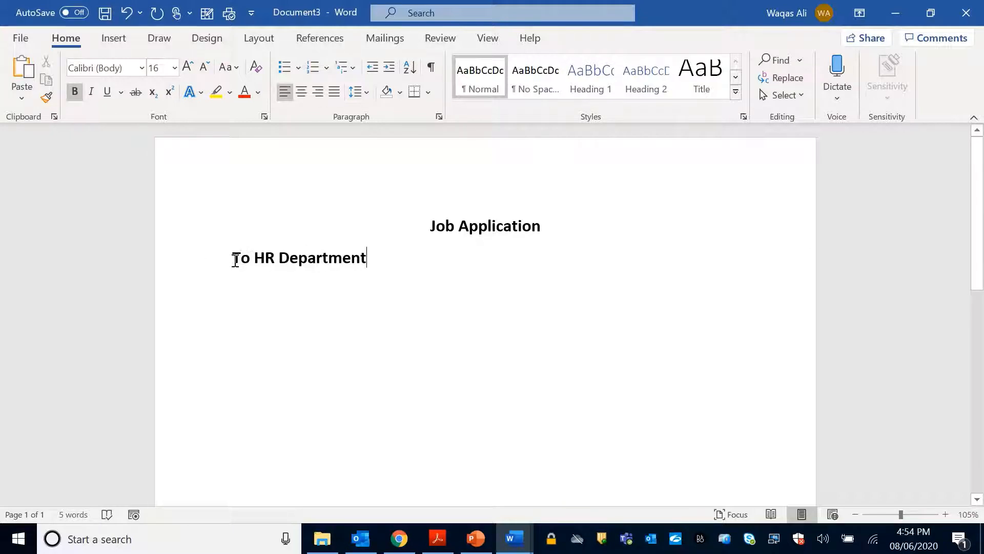
{"action": "triple_click", "coordinate": [235, 260]}
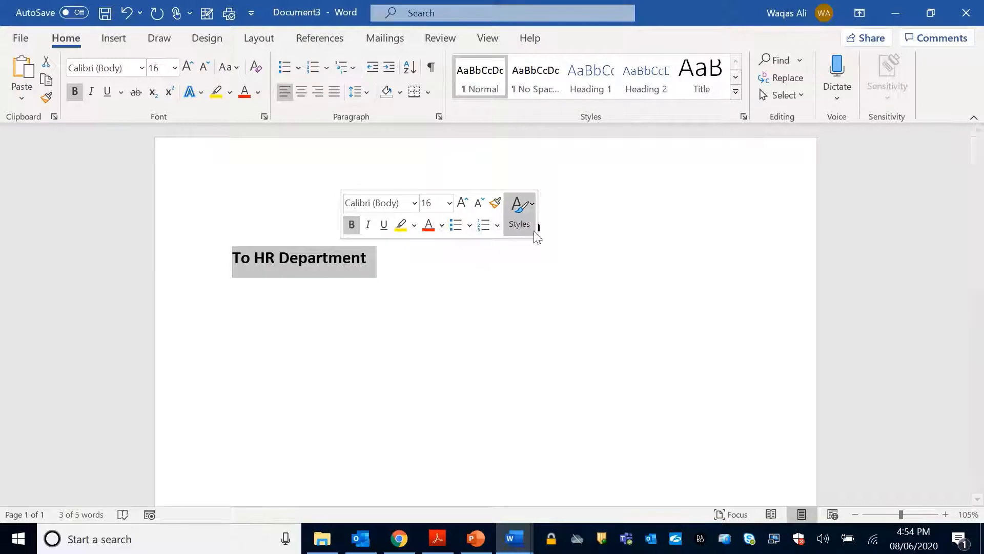
{"action": "left_click_drag", "start_coordinate": [544, 229], "coordinate": [439, 229]}
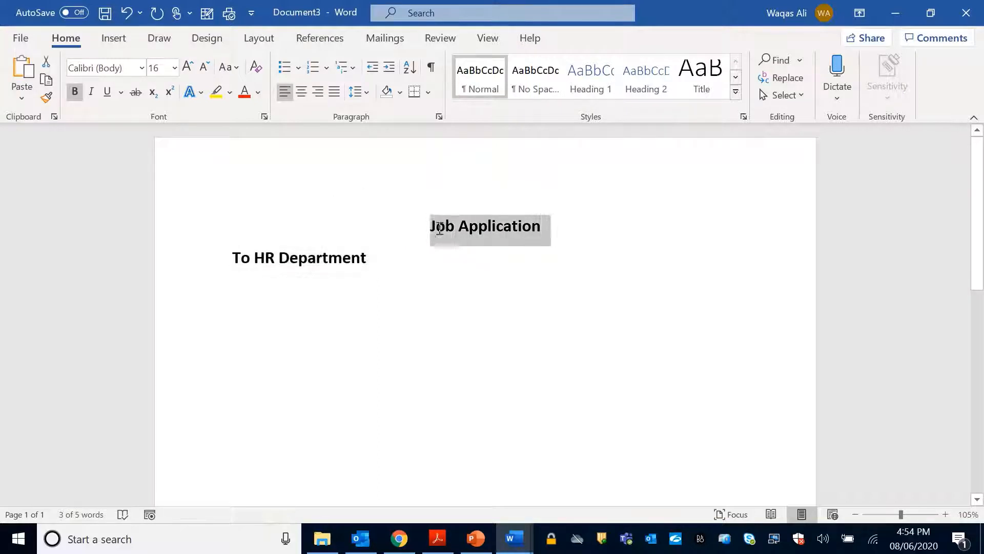
{"action": "left_click", "coordinate": [374, 264]}
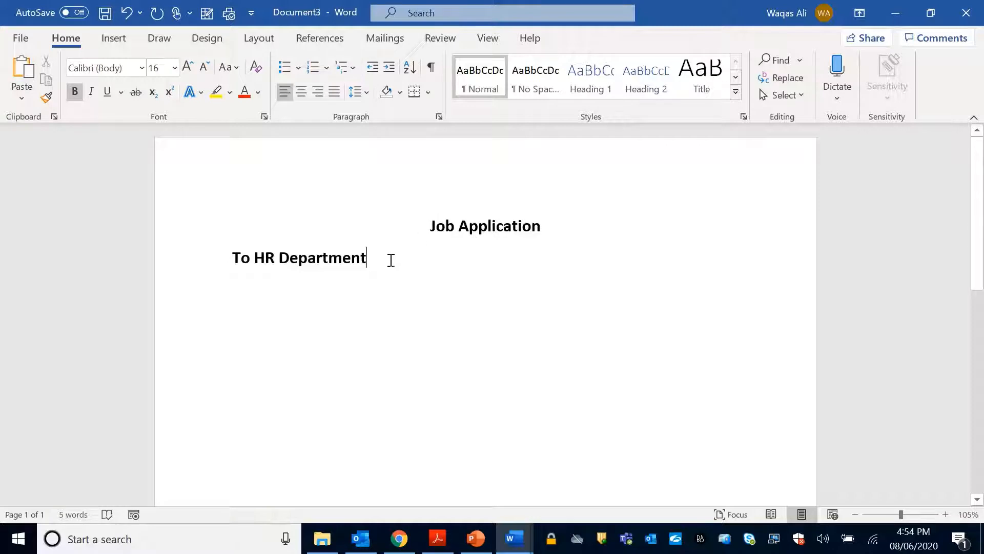
{"action": "left_click_drag", "start_coordinate": [391, 260], "coordinate": [239, 261]}
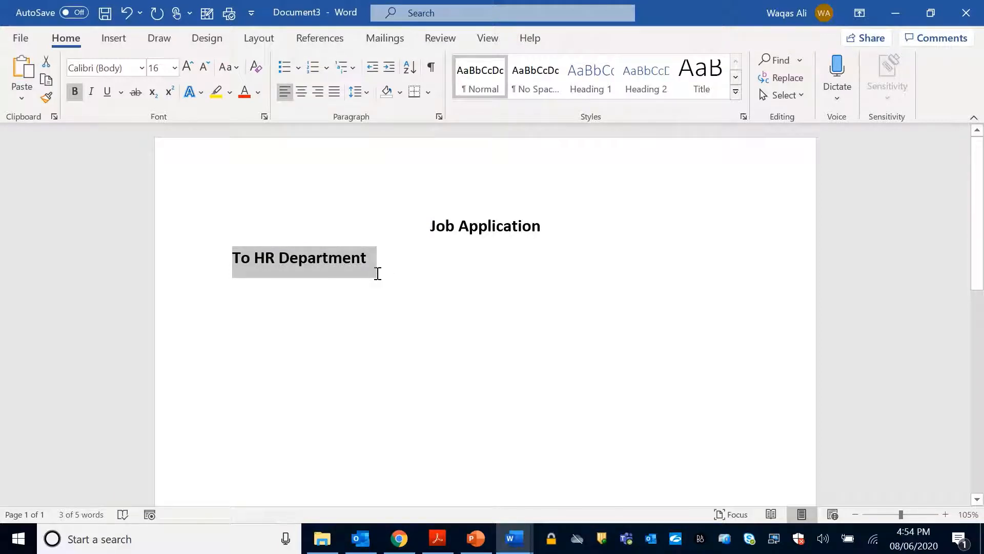
{"action": "left_click", "coordinate": [400, 258]}
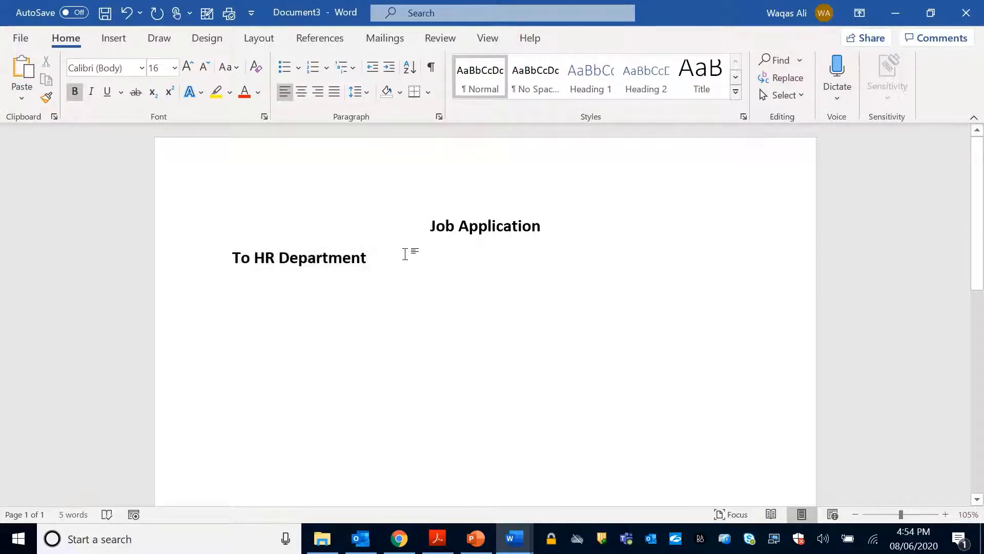
Remove the bold formatting from the "To HR Department" line
{"action": "left_click_drag", "start_coordinate": [396, 257], "coordinate": [193, 260]}
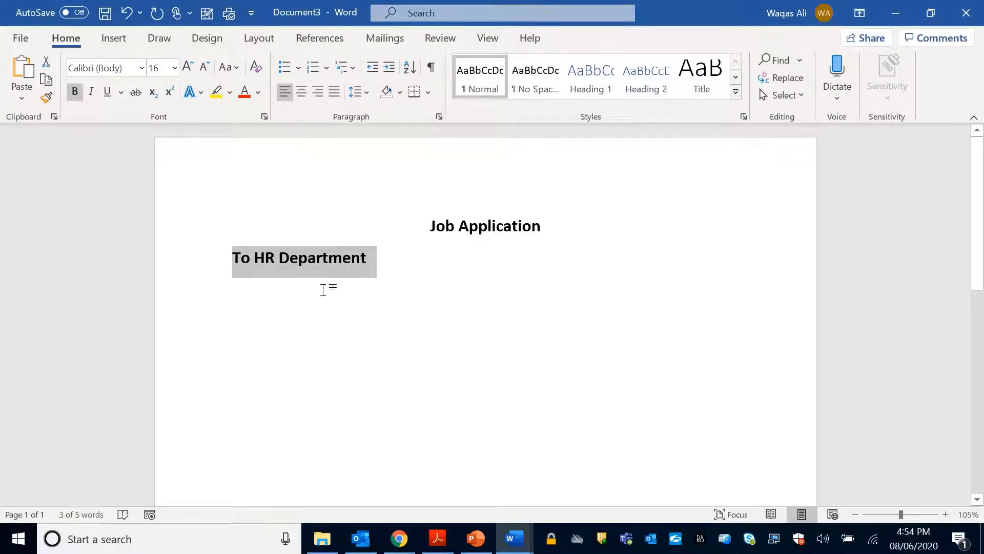
{"action": "left_click", "coordinate": [75, 91]}
{"action": "left_click", "coordinate": [393, 258]}
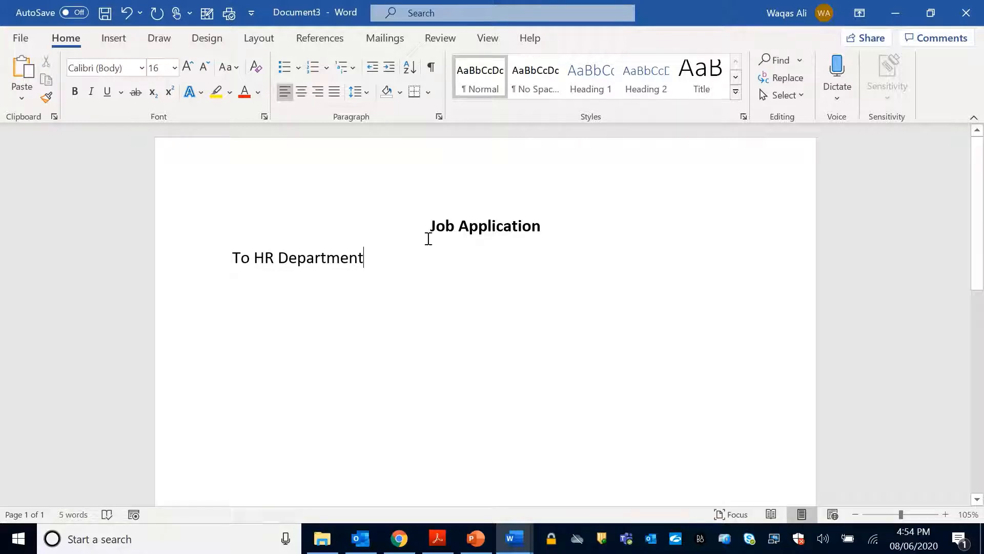
{"action": "left_click_drag", "start_coordinate": [569, 233], "coordinate": [425, 226]}
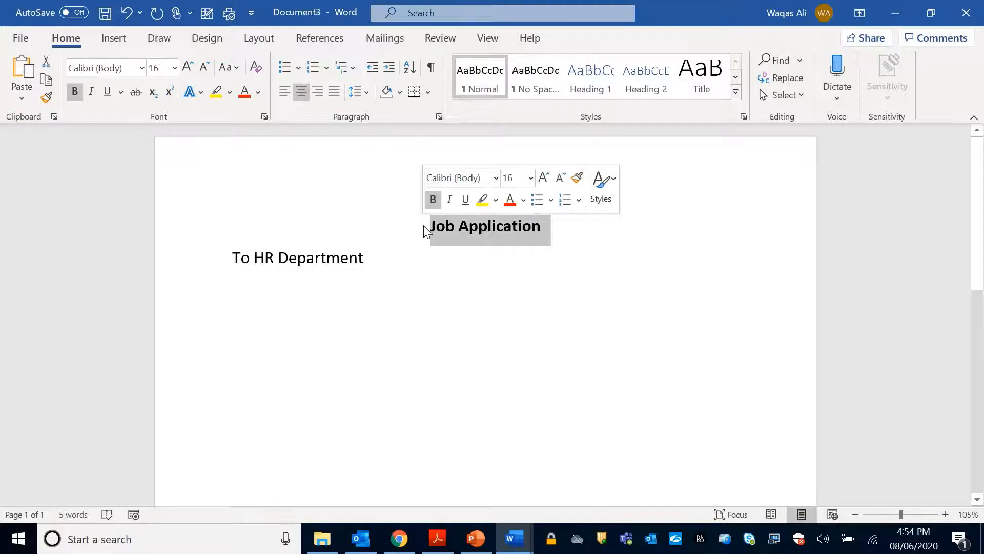
{"action": "left_click_drag", "start_coordinate": [374, 259], "coordinate": [206, 266]}
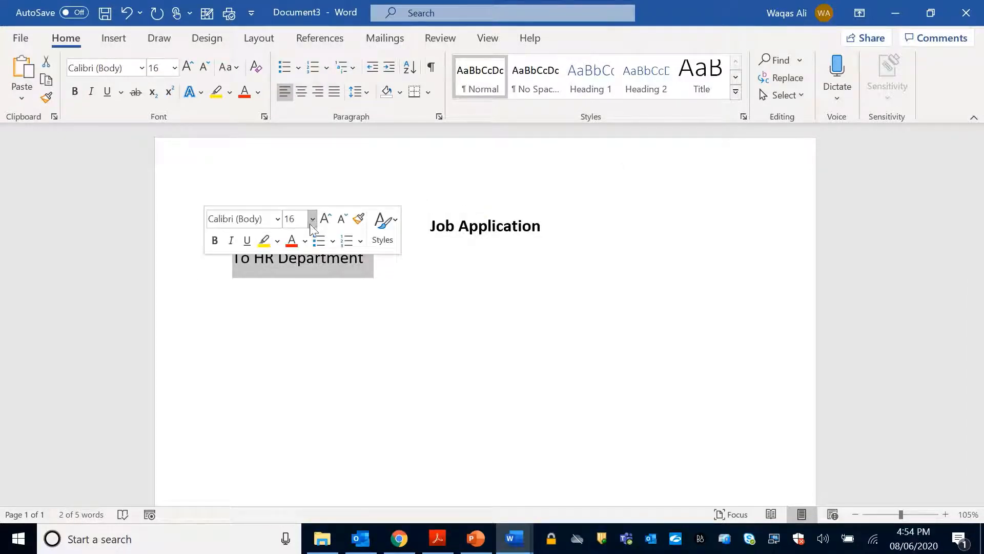
{"action": "left_click", "coordinate": [460, 236]}
{"action": "left_click_drag", "start_coordinate": [557, 228], "coordinate": [339, 226]}
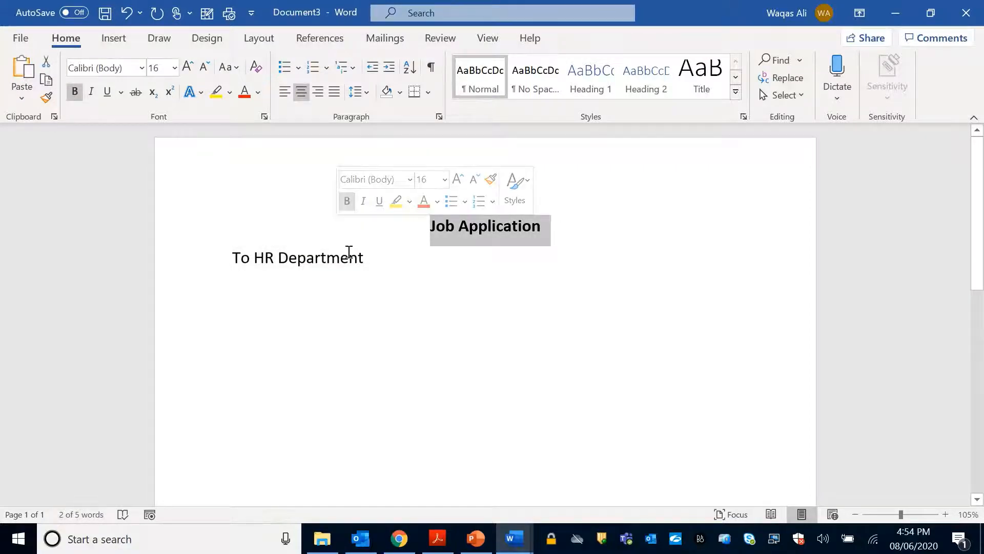
{"action": "left_click_drag", "start_coordinate": [364, 256], "coordinate": [246, 265]}
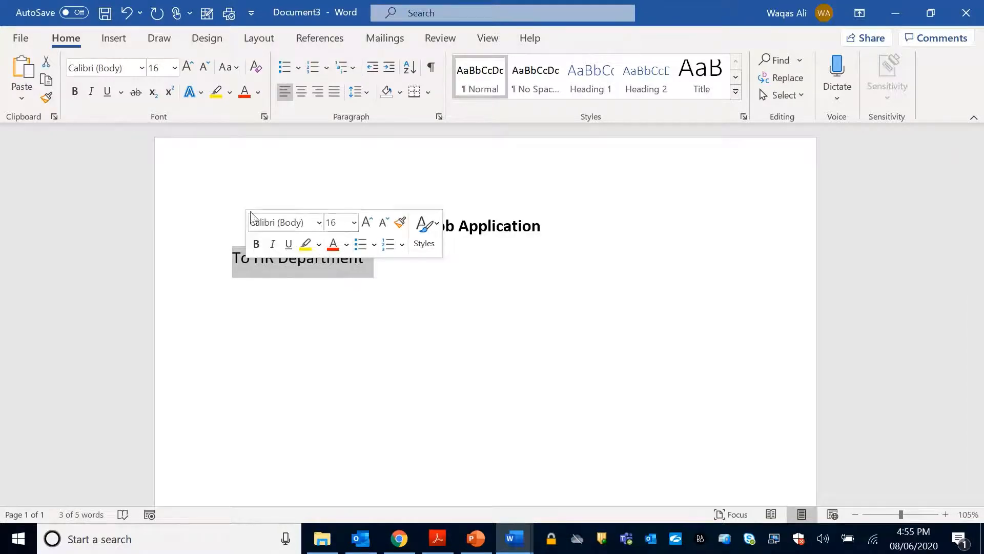
{"action": "left_click", "coordinate": [230, 219]}
Set the font size of the "To HR Department" line to 12
{"action": "left_click_drag", "start_coordinate": [371, 260], "coordinate": [208, 263]}
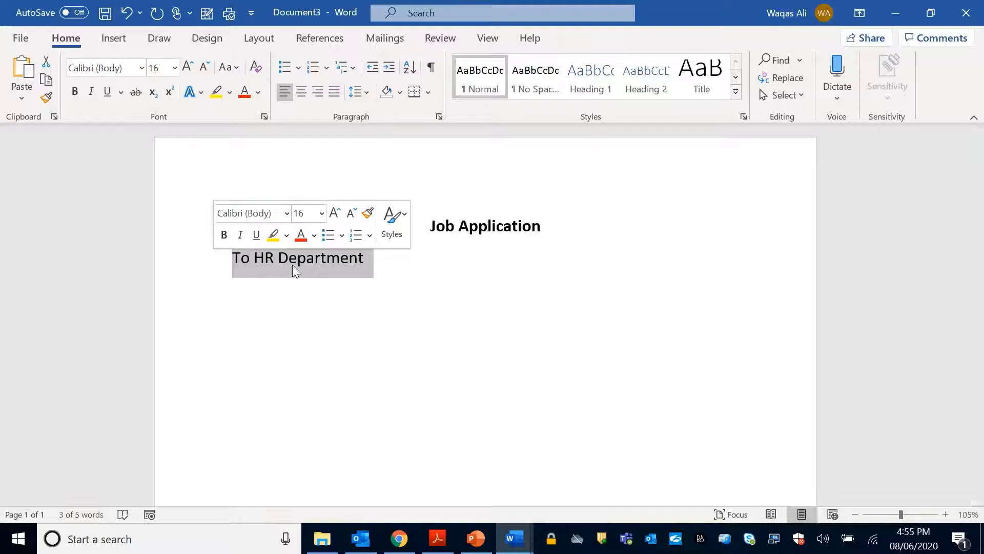
{"action": "left_click", "coordinate": [322, 214]}
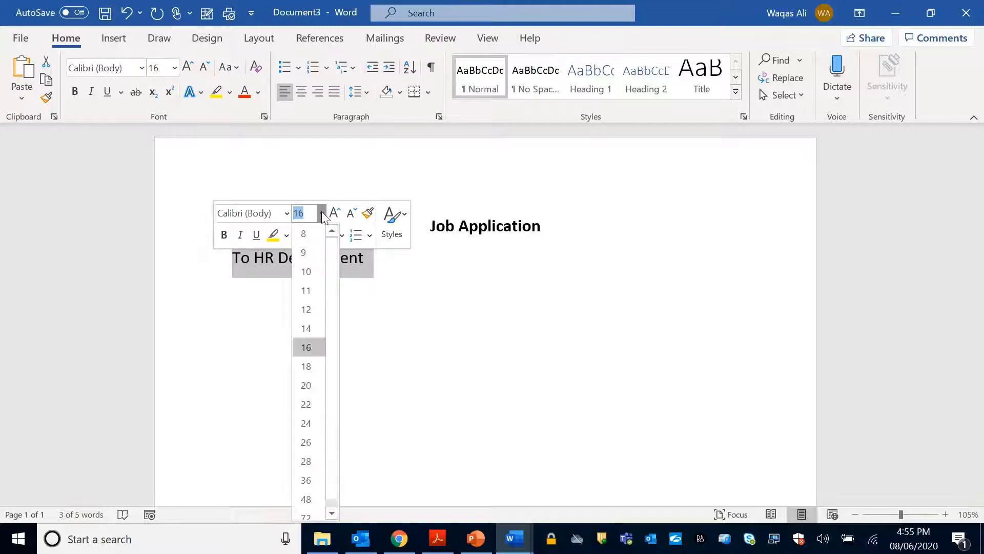
{"action": "left_click", "coordinate": [306, 308]}
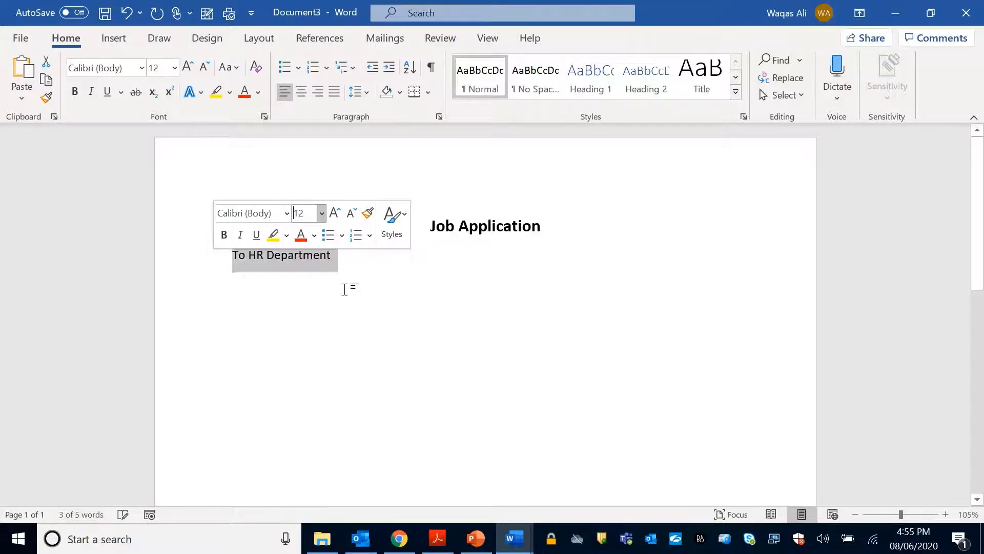
{"action": "left_click", "coordinate": [337, 262]}
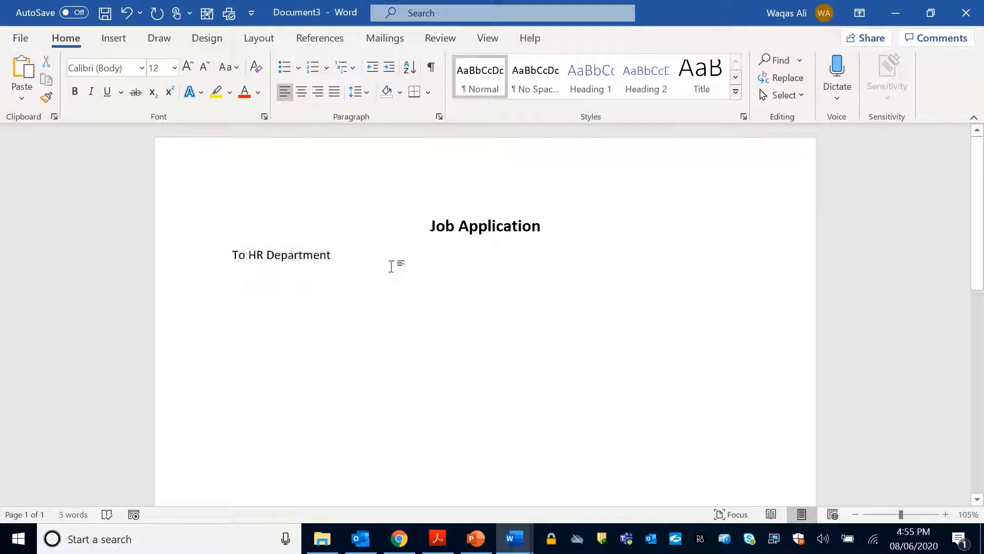
Add a comma after "To HR Department" and a second address line reading "Your Organization,"
{"action": "type", "text": ","}
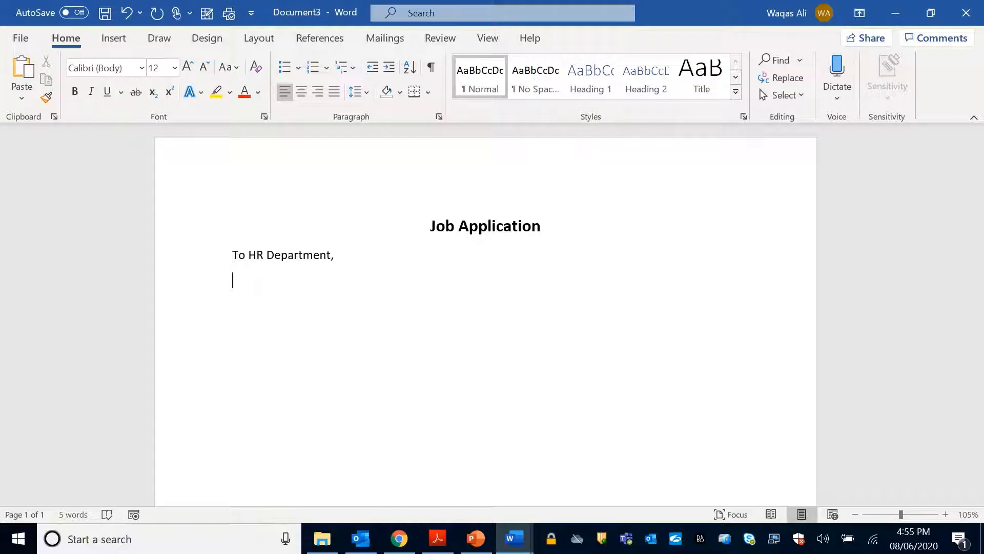
{"action": "type", "text": "Your Organization"}
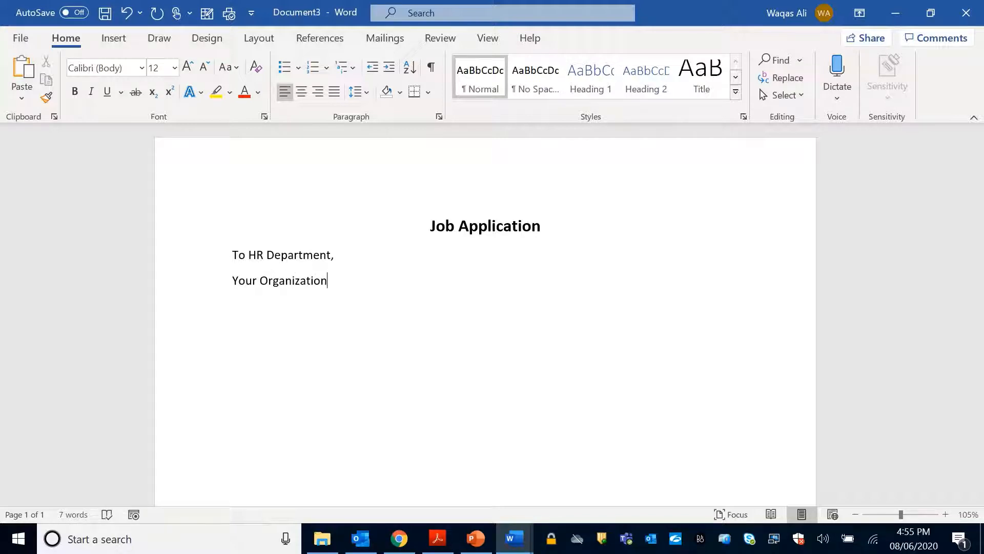
{"action": "type", "text": ","}
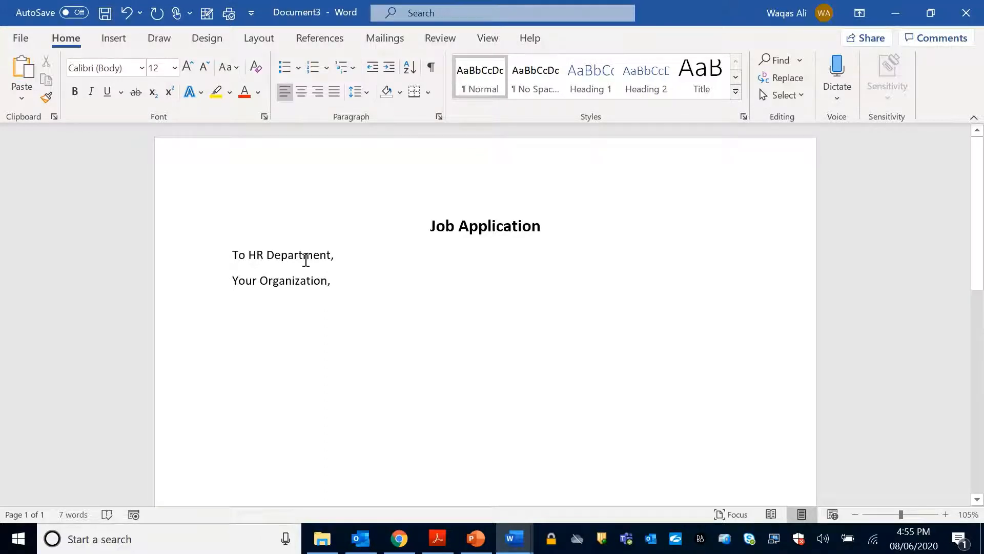
Join "Your Organization," onto the "To HR Department," line and split it back onto its own line
{"action": "left_click_drag", "start_coordinate": [336, 276], "coordinate": [235, 268]}
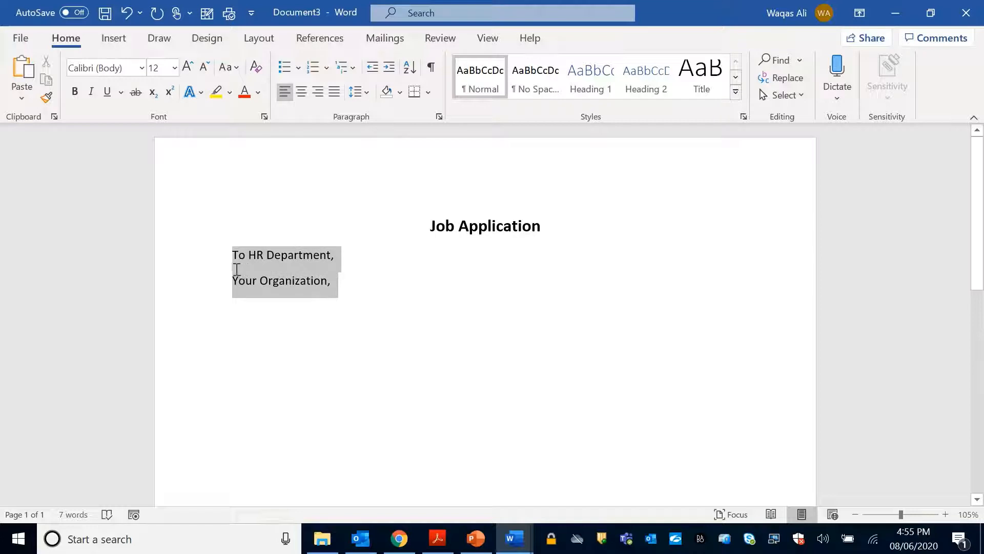
{"action": "left_click_drag", "start_coordinate": [360, 286], "coordinate": [218, 267]}
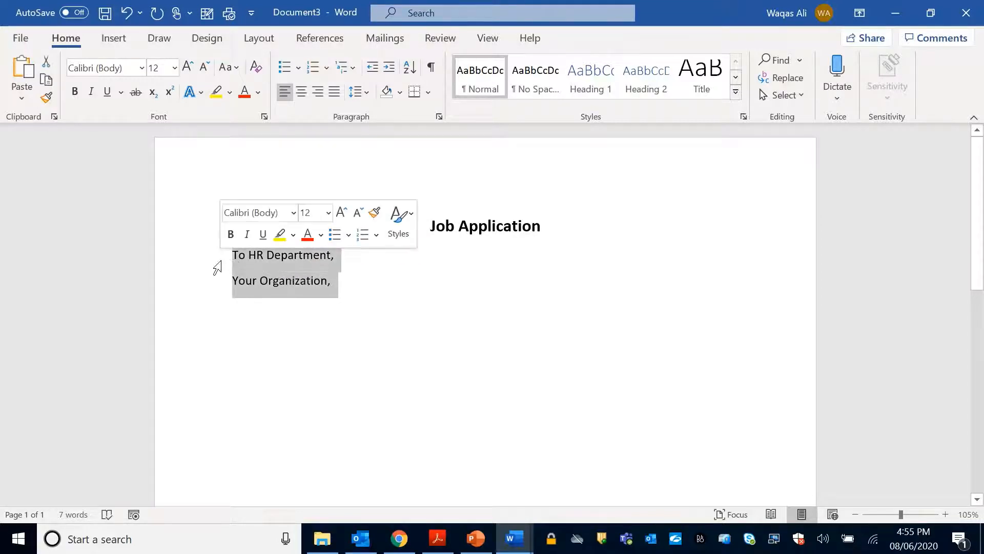
{"action": "left_click", "coordinate": [332, 278]}
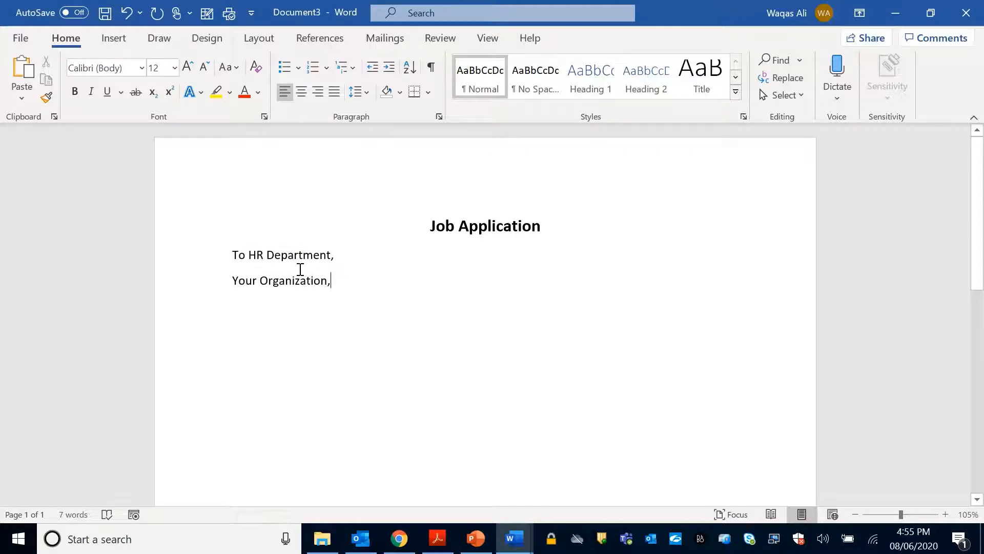
{"action": "left_click", "coordinate": [233, 280]}
{"action": "key", "text": "BackSpace"}
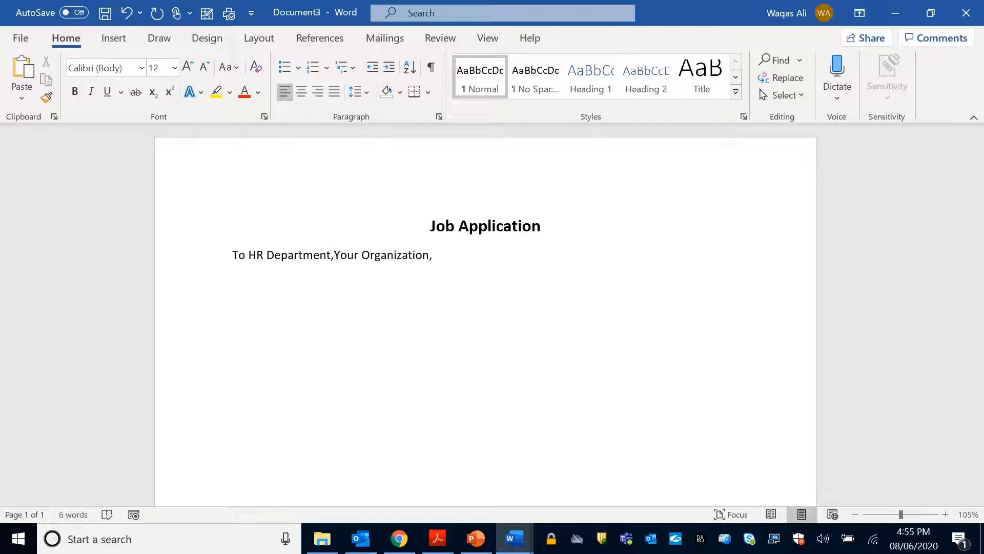
{"action": "key", "text": "Return"}
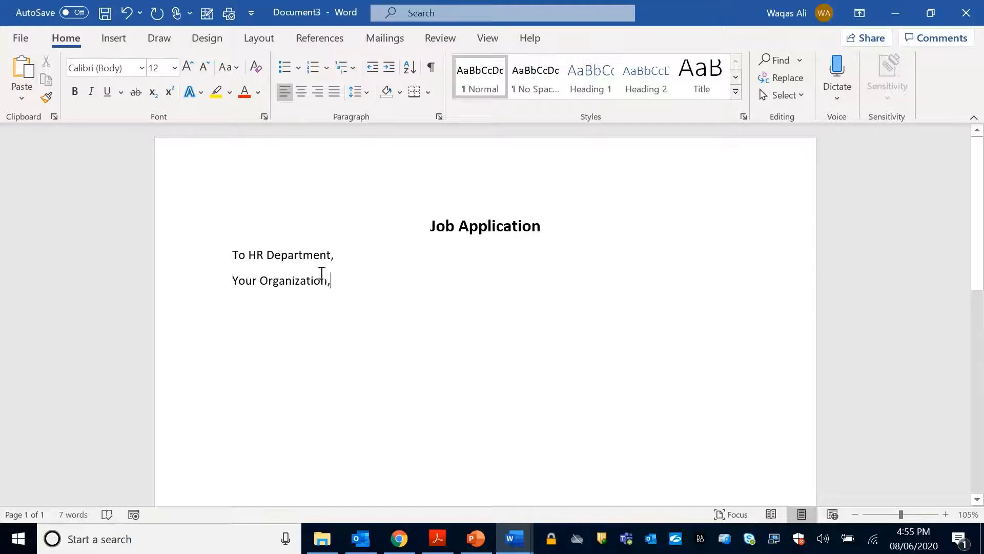
Apply the No Spacing style to the two address lines and set their font size to 12
{"action": "left_click_drag", "start_coordinate": [331, 281], "coordinate": [232, 253]}
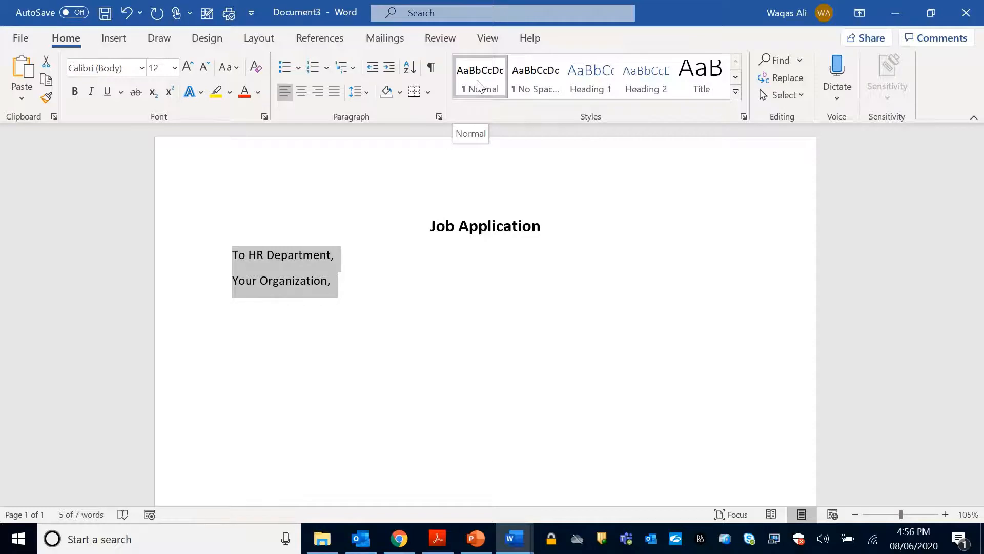
{"action": "left_click", "coordinate": [543, 90]}
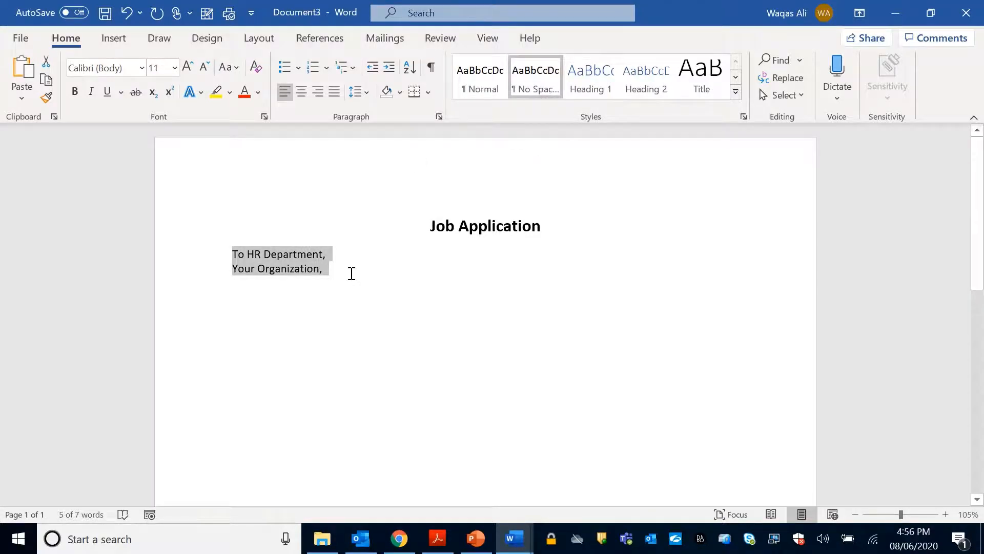
{"action": "left_click", "coordinate": [189, 74]}
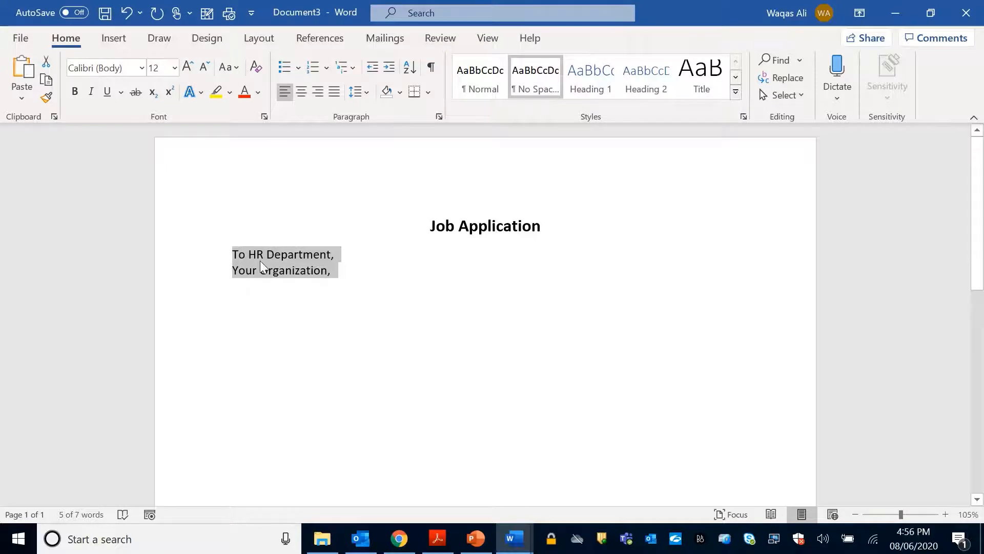
{"action": "left_click", "coordinate": [349, 277]}
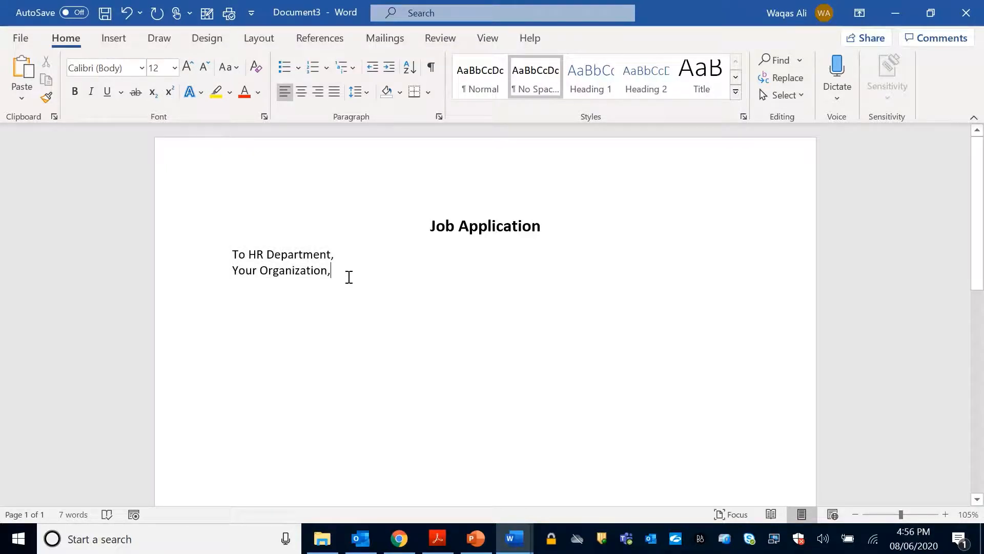
Add a third address line reading "Your city, Your Country." below "Your Organization,"
{"action": "key", "text": "Return"}
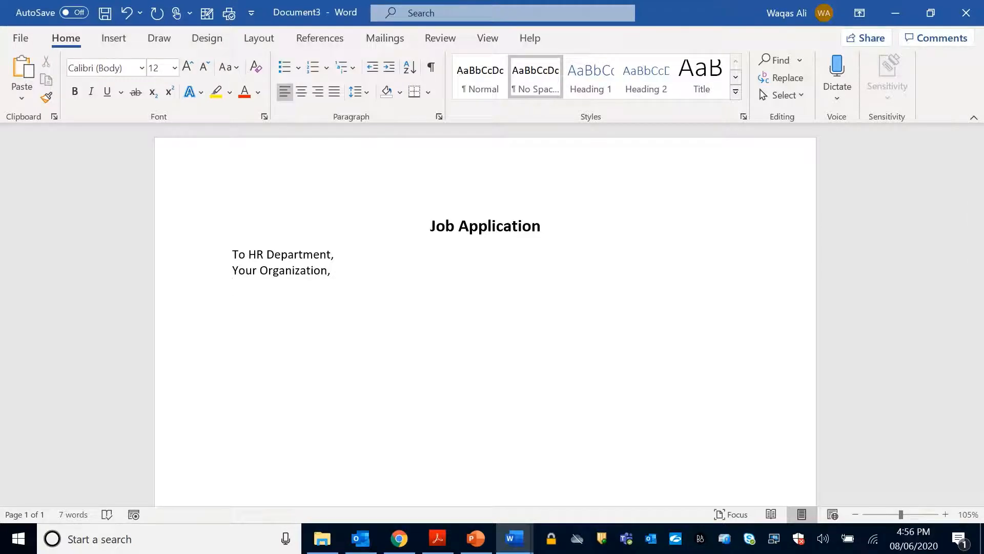
{"action": "type", "text": "ur city, Your "}
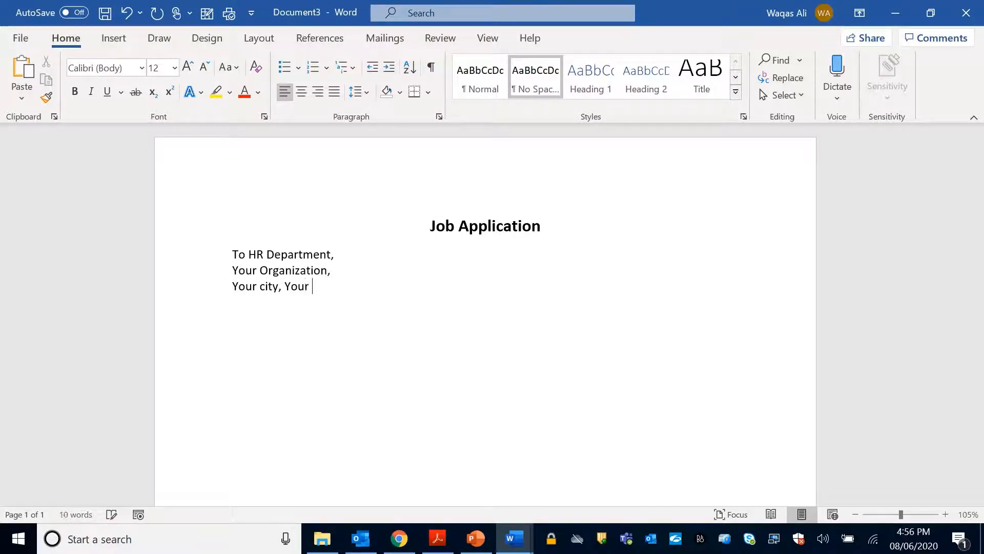
{"action": "type", "text": "Country"}
{"action": "type", "text": "."}
Leave three blank lines below the address and write "Application for the vacant position"
{"action": "key", "text": "Return"}
{"action": "key", "text": "Return"}
{"action": "key", "text": "Return"}
{"action": "key", "text": "Return"}
{"action": "type", "text": "Applicatio"}
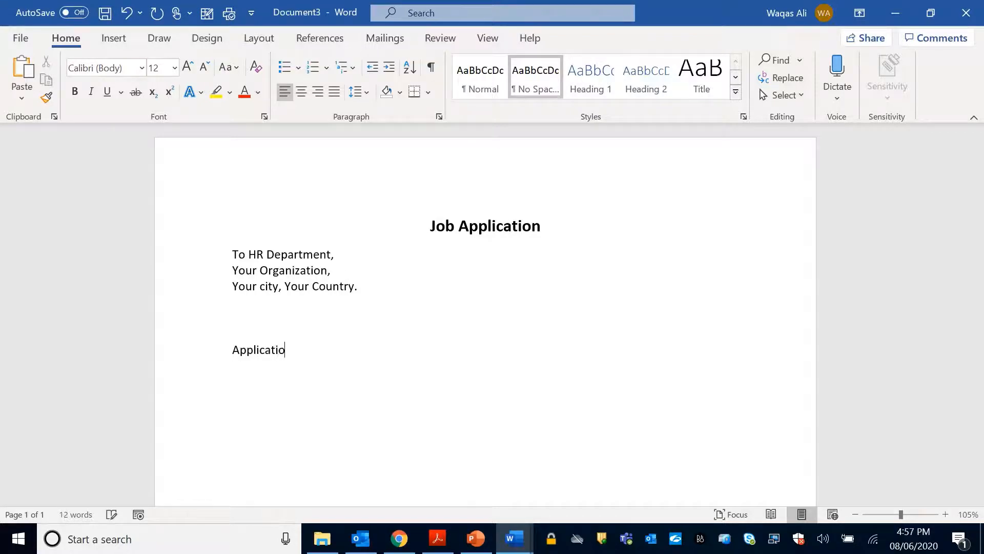
{"action": "type", "text": "n for the vacant pos"}
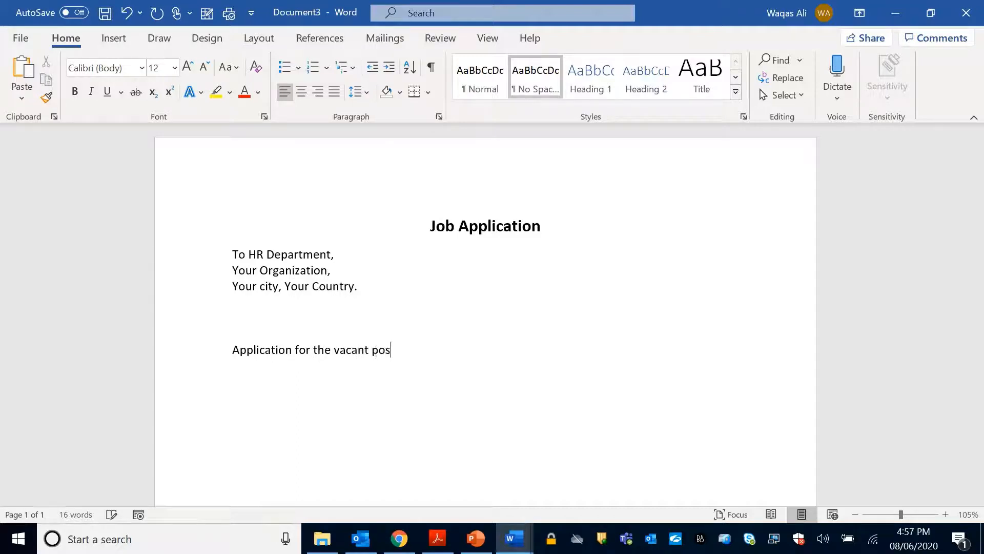
{"action": "type", "text": "iting"}
{"action": "key", "text": "BackSpace"}
{"action": "key", "text": "BackSpace"}
{"action": "type", "text": "on"}
Replace "vacant position" so the line reads "Application for the Position of Managing Director"
{"action": "key", "text": "BackSpace"}
{"action": "key", "text": "BackSpace"}
{"action": "key", "text": "BackSpace"}
{"action": "key", "text": "BackSpace"}
{"action": "key", "text": "BackSpace"}
{"action": "key", "text": "BackSpace"}
{"action": "key", "text": "BackSpace"}
{"action": "key", "text": "BackSpace"}
{"action": "key", "text": "BackSpace"}
{"action": "key", "text": "BackSpace"}
{"action": "key", "text": "BackSpace"}
{"action": "key", "text": "BackSpace"}
{"action": "key", "text": "BackSpace"}
{"action": "key", "text": "BackSpace"}
{"action": "key", "text": "BackSpace"}
{"action": "type", "text": "Position of m"}
{"action": "key", "text": "BackSpace"}
{"action": "type", "text": "Managing"}
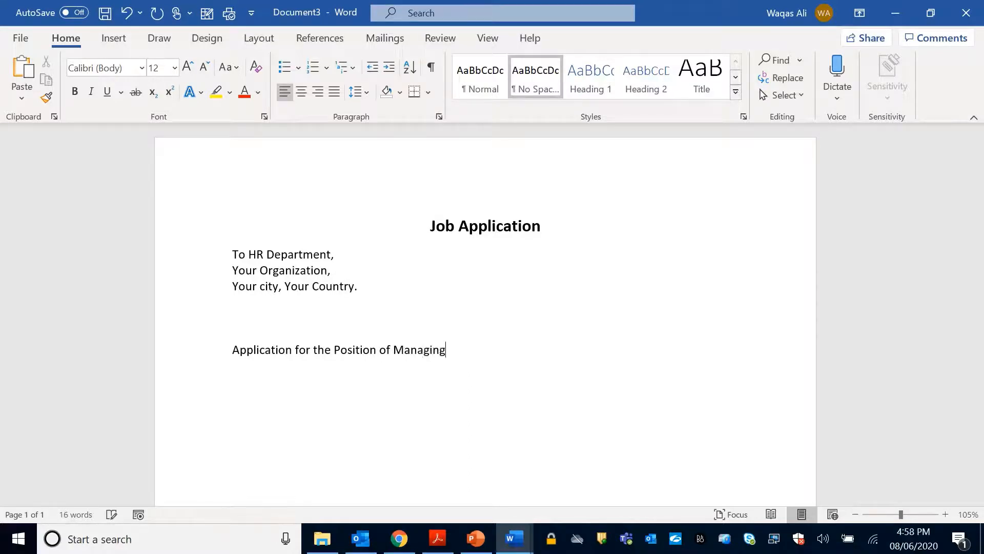
{"action": "type", "text": " Directory"}
{"action": "key", "text": "BackSpace"}
Make the "Application for the Position of Managing Director" line bold and set its font size to 14
{"action": "left_click_drag", "start_coordinate": [508, 348], "coordinate": [219, 358]}
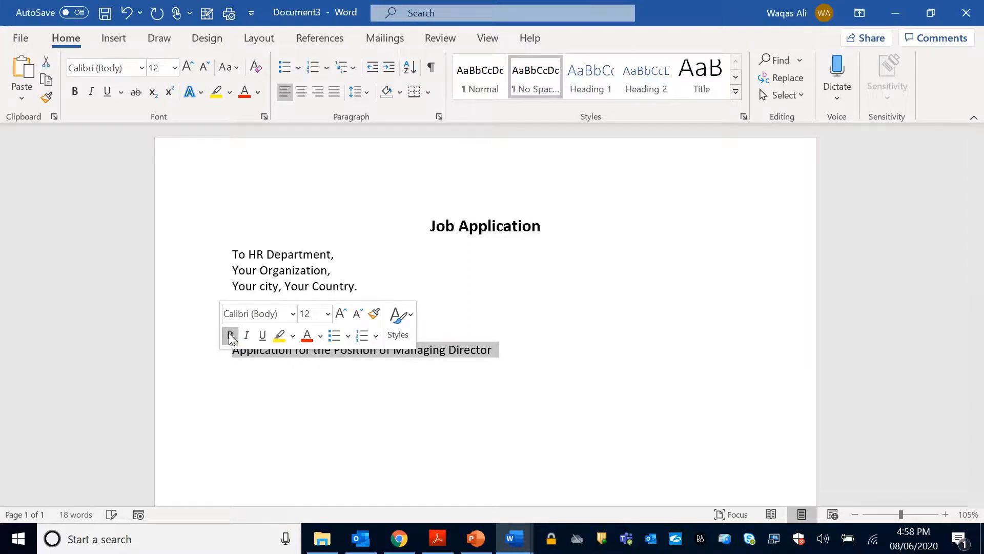
{"action": "left_click", "coordinate": [231, 336]}
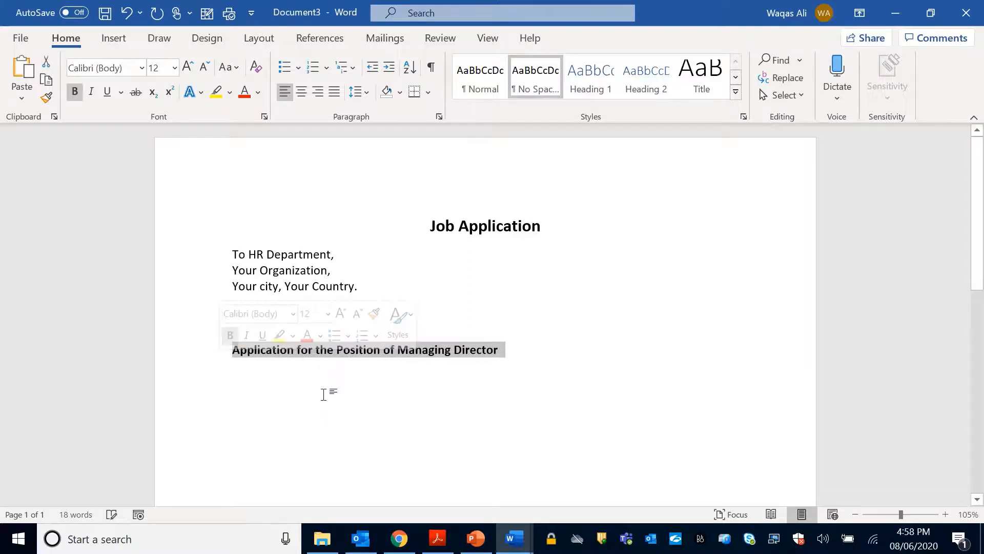
{"action": "left_click", "coordinate": [187, 67]}
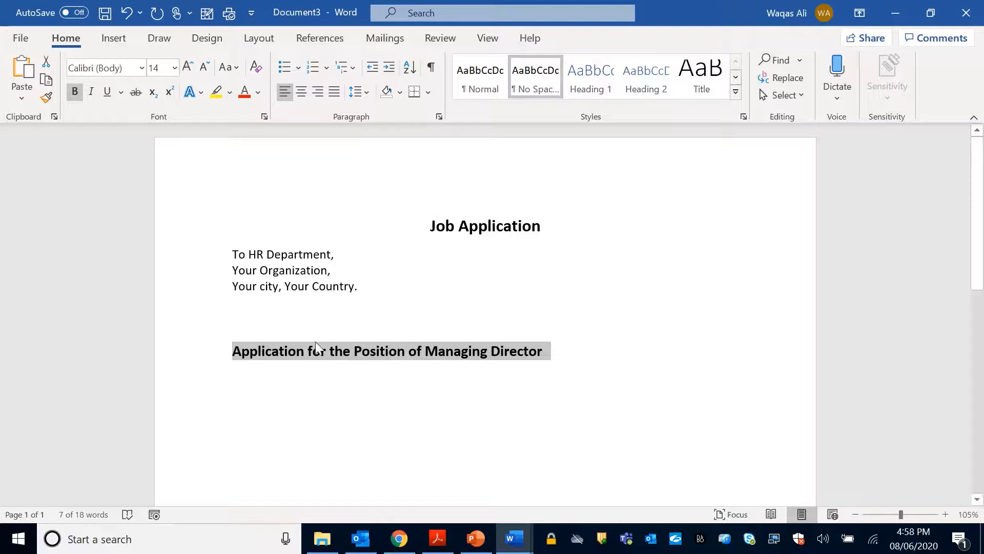
Insert "Subject: " in front of "Application for the Position of Managing Director"
{"action": "left_click", "coordinate": [236, 357]}
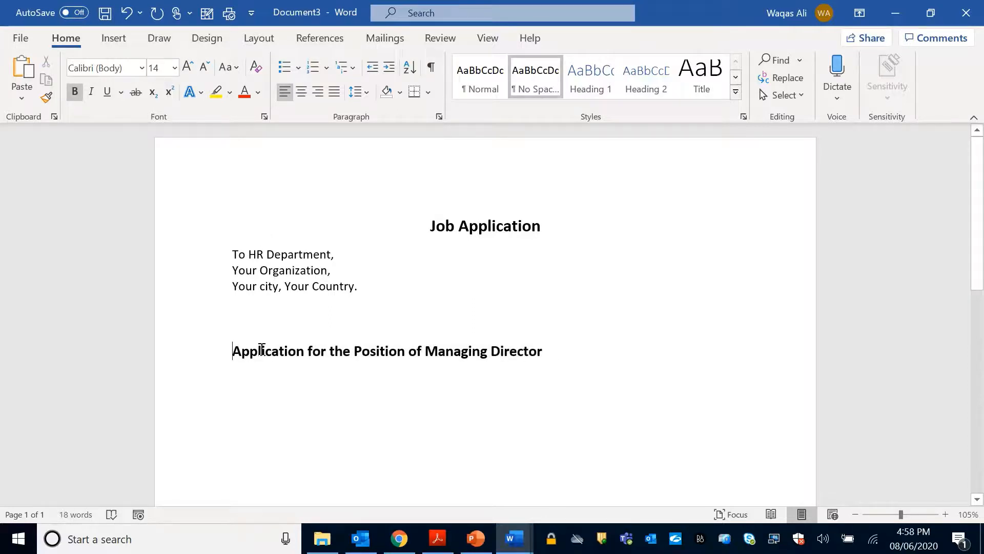
{"action": "type", "text": "Subject"}
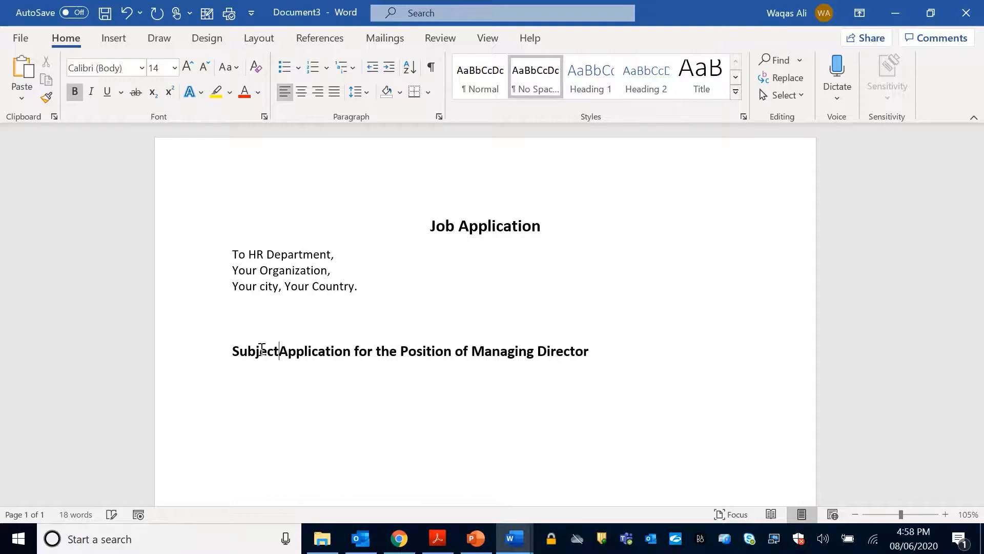
{"action": "type", "text": ":"}
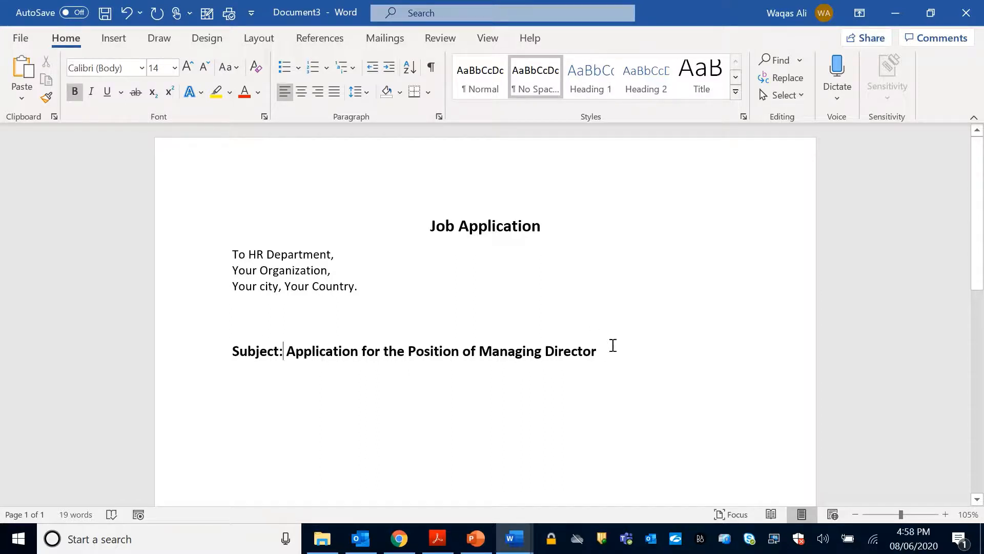
{"action": "left_click", "coordinate": [229, 352]}
{"action": "scroll", "coordinate": [246, 369], "scroll_direction": "down", "scroll_amount": 3}
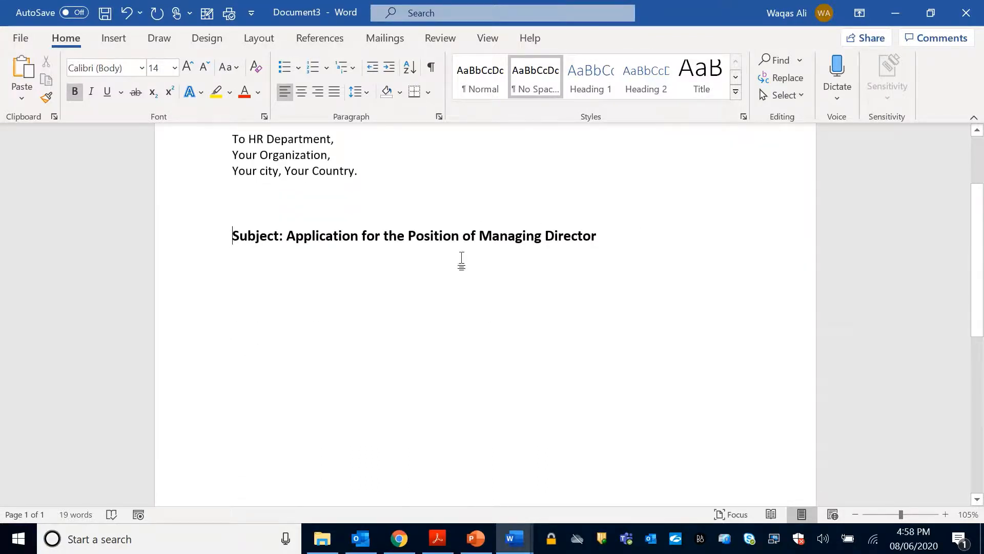
{"action": "scroll", "coordinate": [544, 292], "scroll_direction": "up", "scroll_amount": 3}
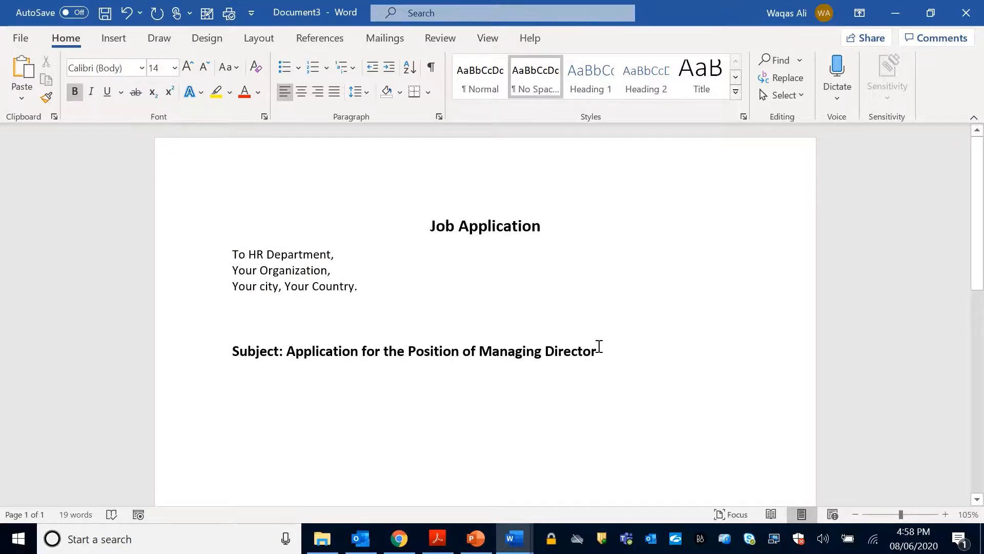
Centre the line "Subject: Application for the Position of Managing Director"
{"action": "left_click_drag", "start_coordinate": [613, 349], "coordinate": [200, 354]}
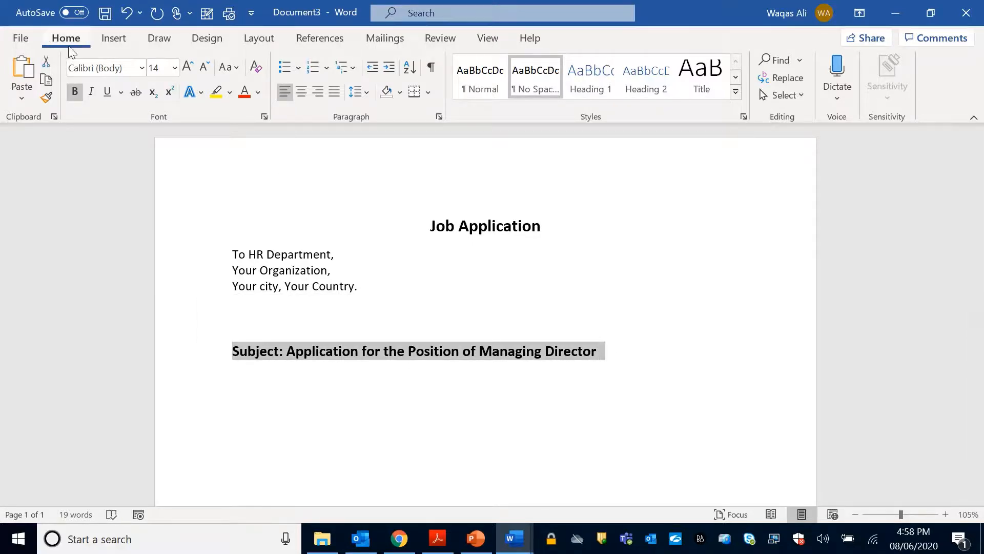
{"action": "left_click", "coordinate": [305, 97]}
{"action": "left_click", "coordinate": [694, 351]}
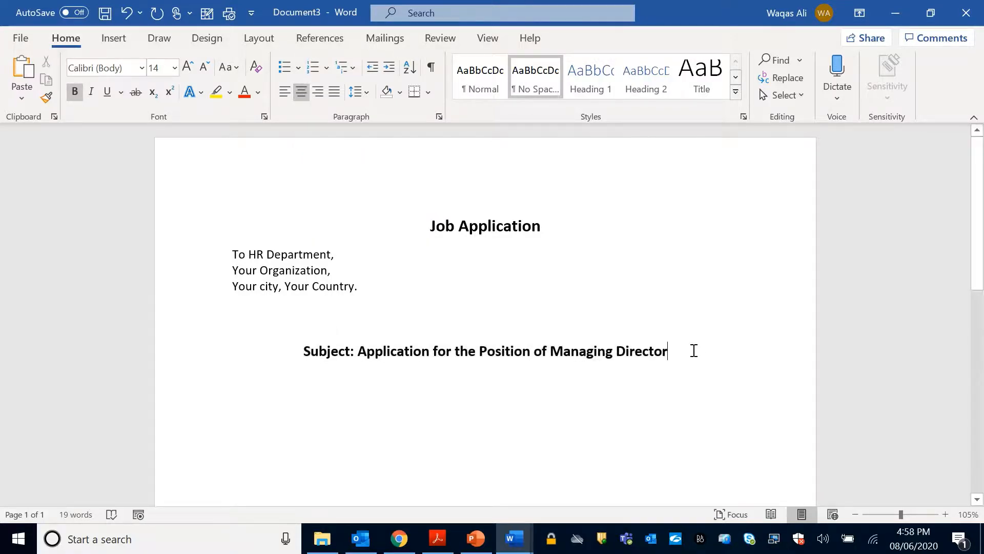
Start a left-aligned, non-bold body line in font size 12, leaving one blank line below the subject line
{"action": "key", "text": "Return"}
{"action": "left_click_drag", "start_coordinate": [625, 345], "coordinate": [272, 349]}
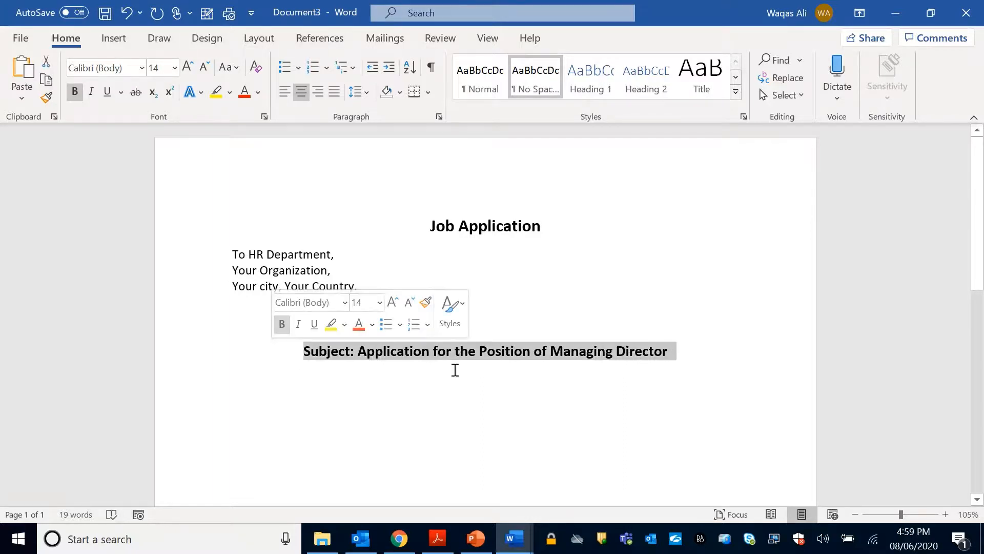
{"action": "left_click", "coordinate": [513, 377]}
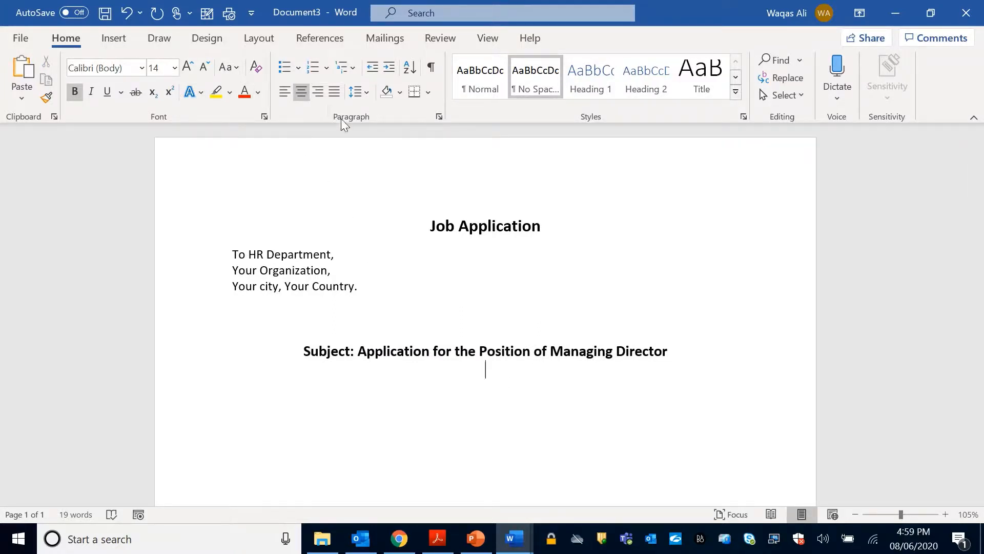
{"action": "left_click", "coordinate": [279, 93]}
{"action": "key", "text": "Return"}
{"action": "left_click", "coordinate": [76, 94]}
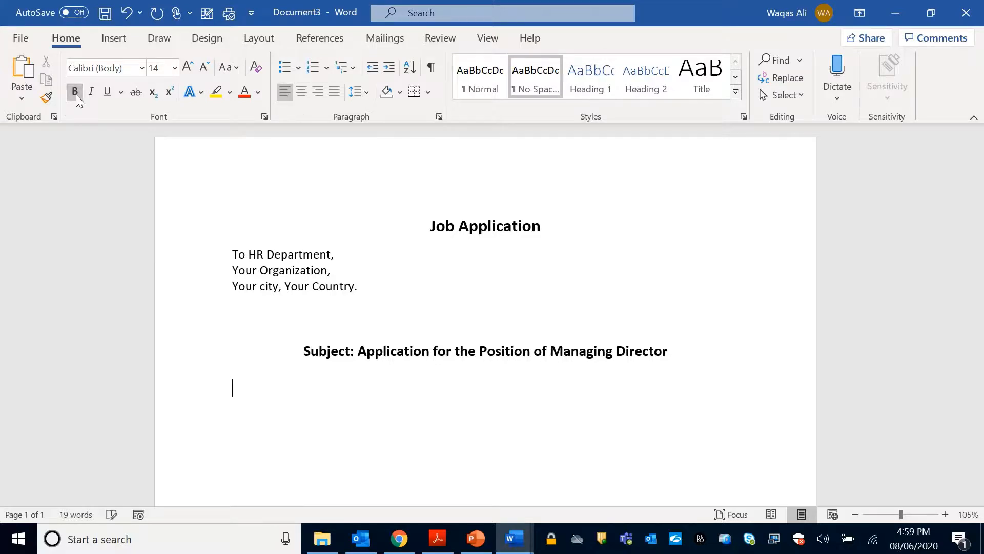
{"action": "left_click", "coordinate": [203, 75]}
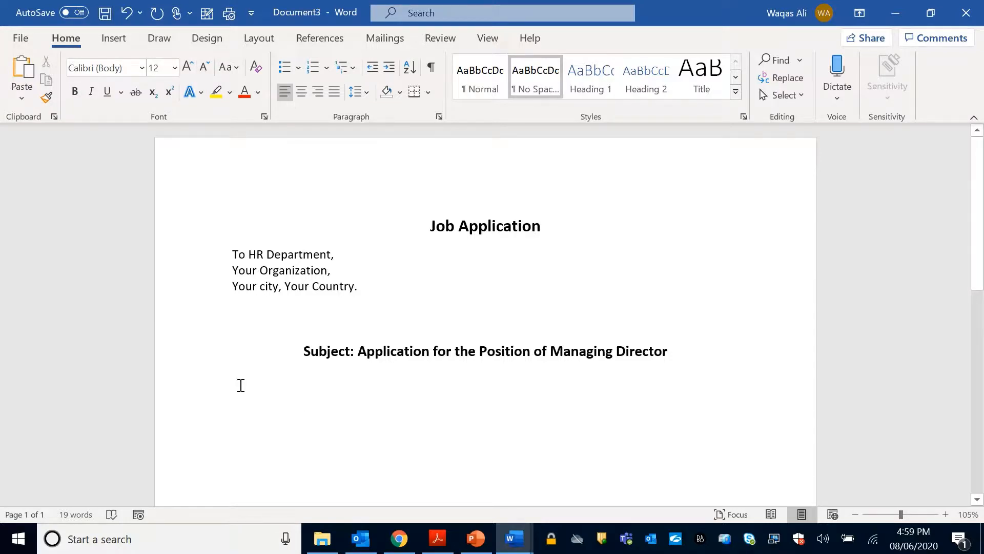
{"action": "type", "text": "dasdasd"}
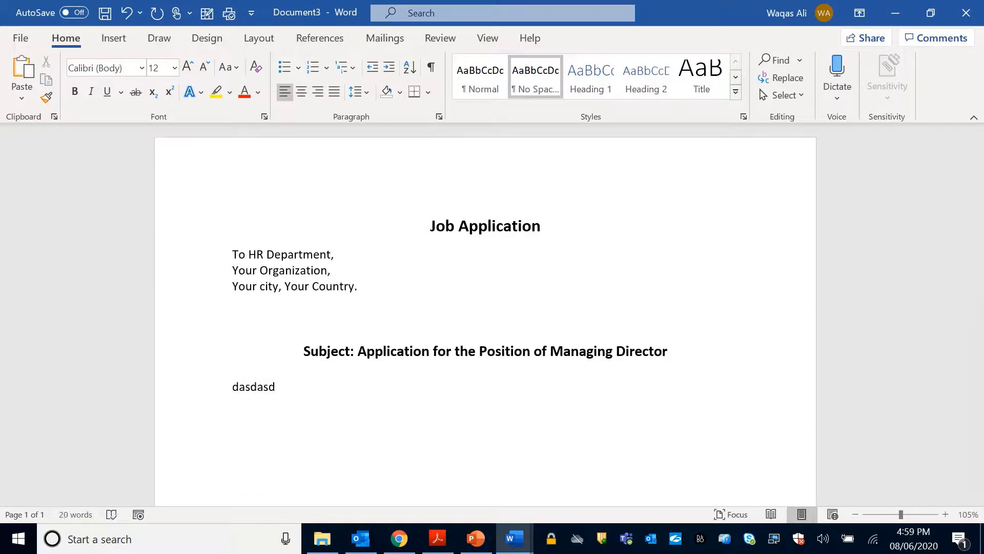
{"action": "key", "text": "BackSpace"}
{"action": "key", "text": "BackSpace"}
{"action": "key", "text": "BackSpace"}
{"action": "key", "text": "BackSpace"}
{"action": "key", "text": "BackSpace"}
{"action": "key", "text": "BackSpace"}
{"action": "key", "text": "BackSpace"}
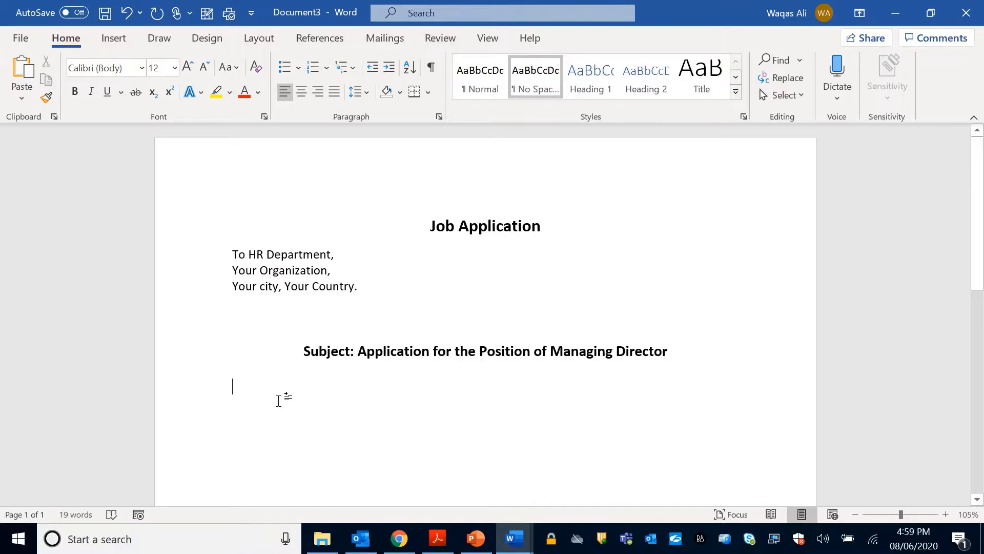
Paste the copied letter body, from "I am writing to apply" through the "Sincerely, My Name" closing, below the subject line
{"action": "key", "text": "ctrl+v"}
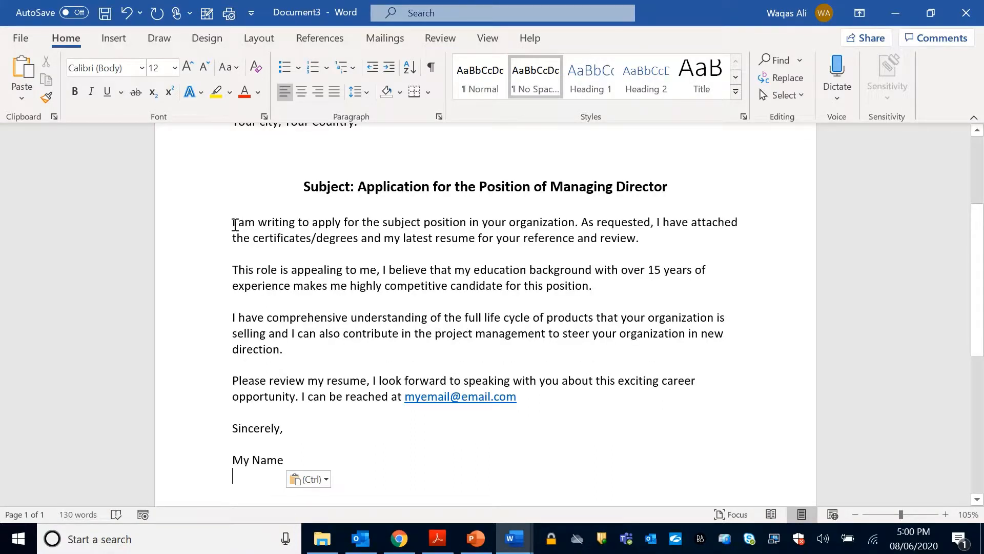
{"action": "left_click_drag", "start_coordinate": [233, 224], "coordinate": [210, 228]}
{"action": "left_click", "coordinate": [686, 239]}
{"action": "left_click", "coordinate": [675, 244]}
Underline the whole line "Subject: Application for the Position of Managing Director"
{"action": "scroll", "coordinate": [529, 428], "scroll_direction": "up", "scroll_amount": 1}
{"action": "scroll", "coordinate": [530, 428], "scroll_direction": "up", "scroll_amount": 3}
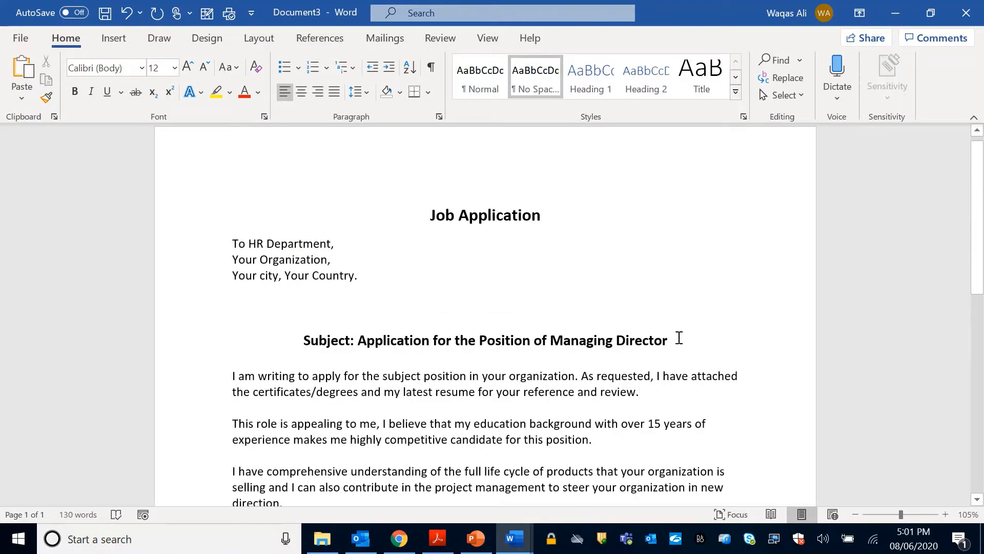
{"action": "left_click", "coordinate": [260, 94]}
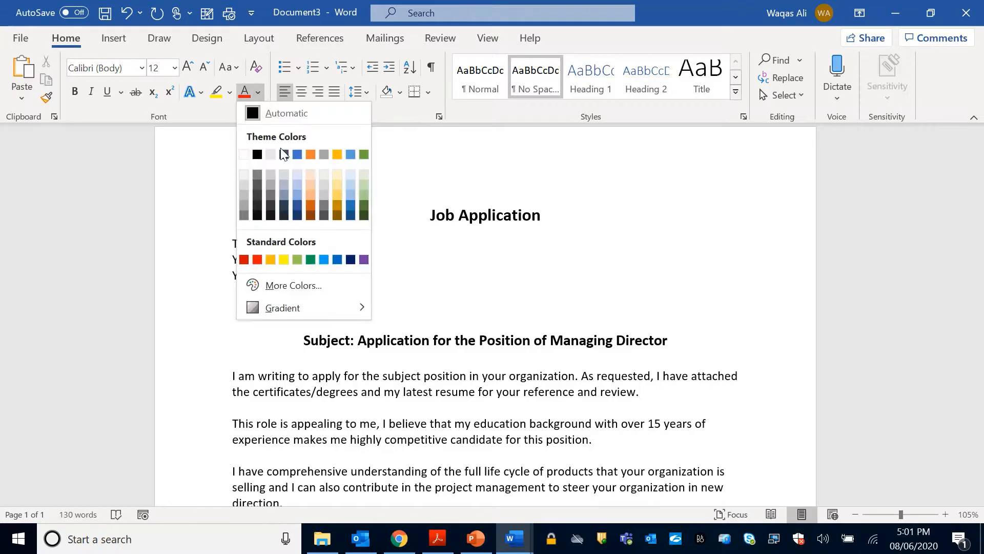
{"action": "left_click", "coordinate": [738, 337]}
{"action": "left_click_drag", "start_coordinate": [689, 338], "coordinate": [288, 332]}
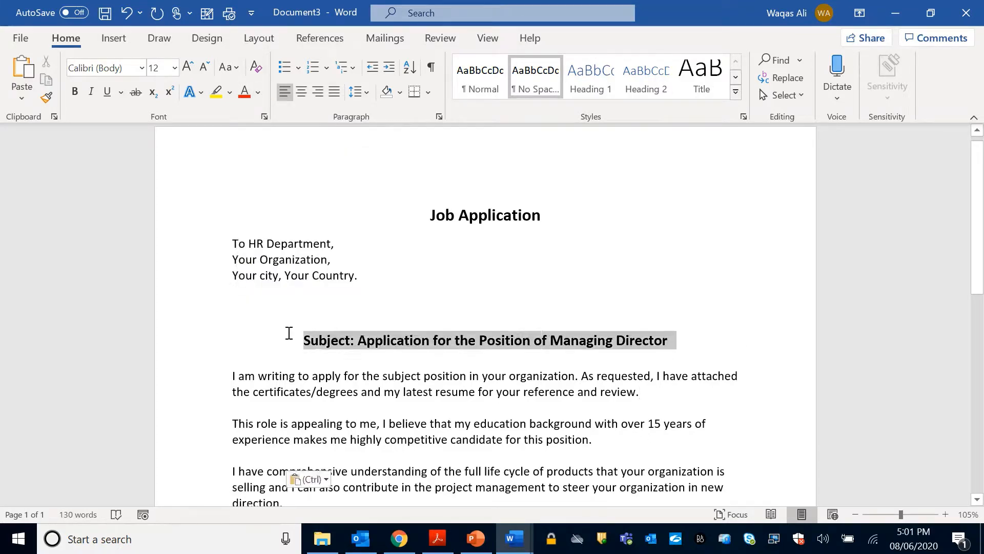
{"action": "left_click", "coordinate": [684, 348]}
{"action": "left_click_drag", "start_coordinate": [699, 343], "coordinate": [302, 335]}
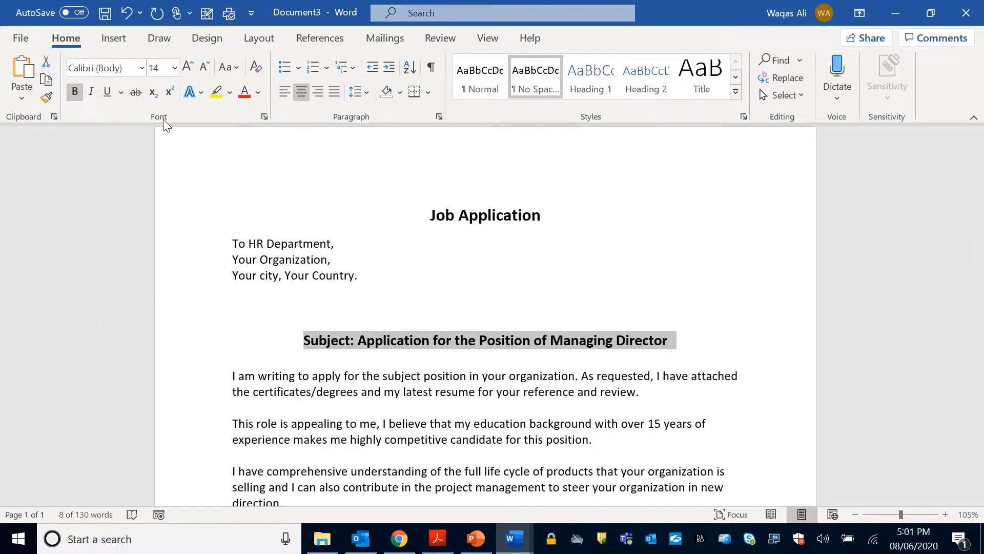
{"action": "left_click", "coordinate": [109, 95]}
{"action": "left_click", "coordinate": [702, 341]}
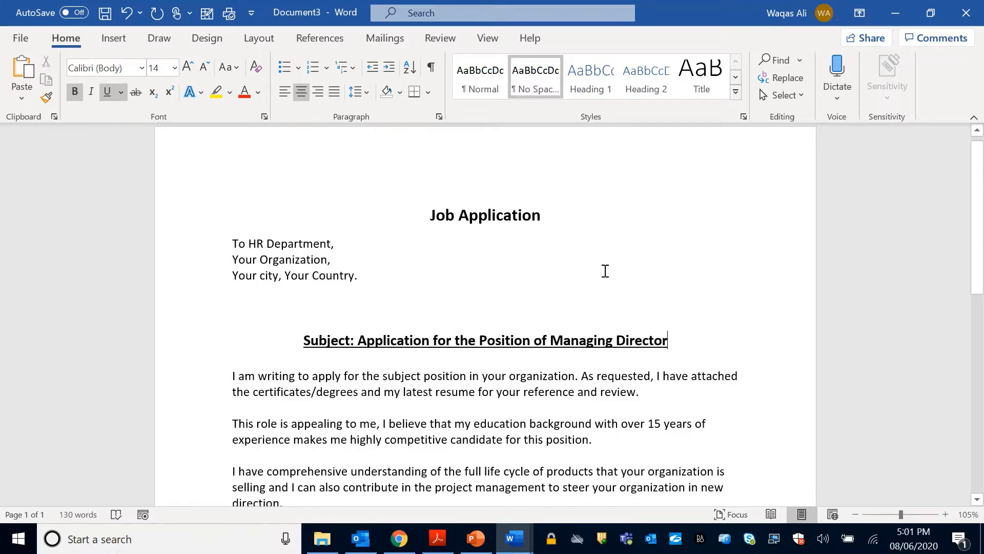
{"action": "scroll", "coordinate": [629, 278], "scroll_direction": "down", "scroll_amount": 5}
{"action": "scroll", "coordinate": [630, 279], "scroll_direction": "up", "scroll_amount": 5}
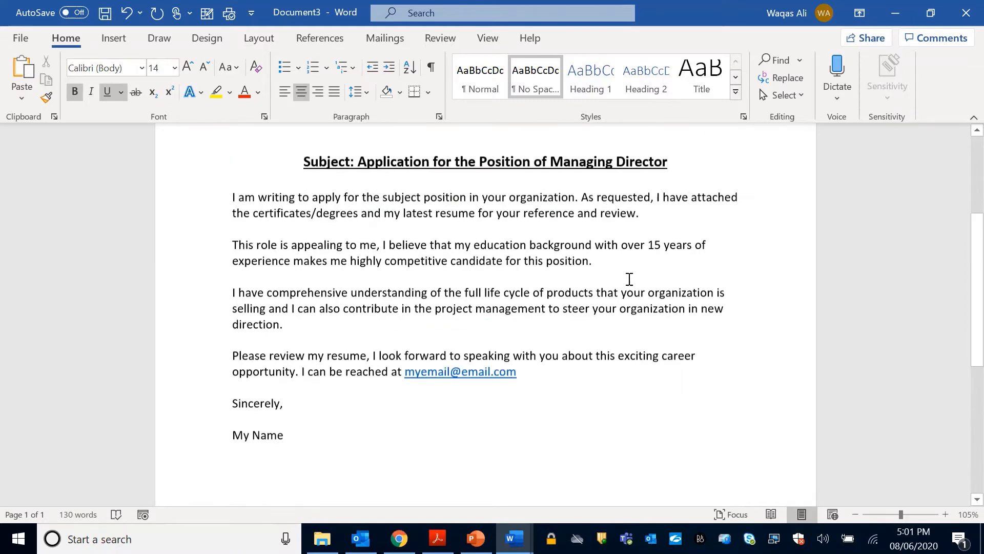
{"action": "scroll", "coordinate": [630, 276], "scroll_direction": "up", "scroll_amount": 1}
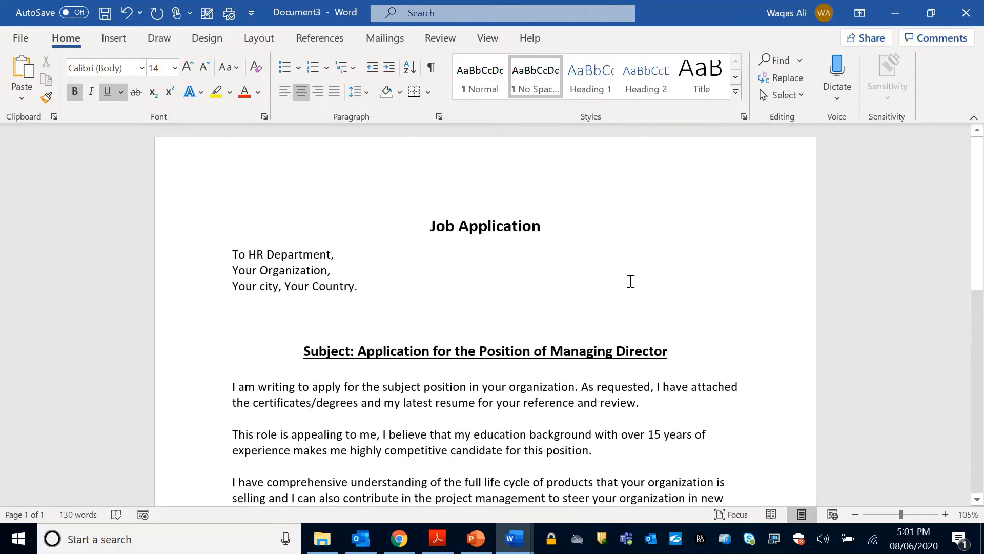